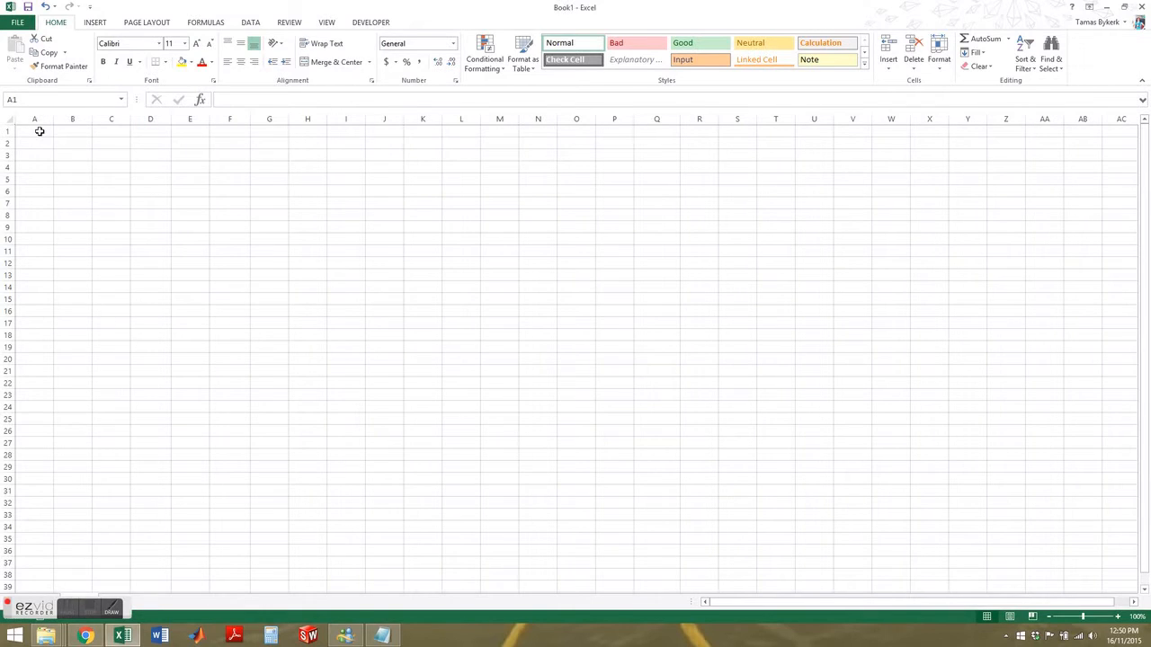
Step: Enter 1/01/2015 in A1, fill daily dates down to A10, and autofit column A
left_click(39, 131)
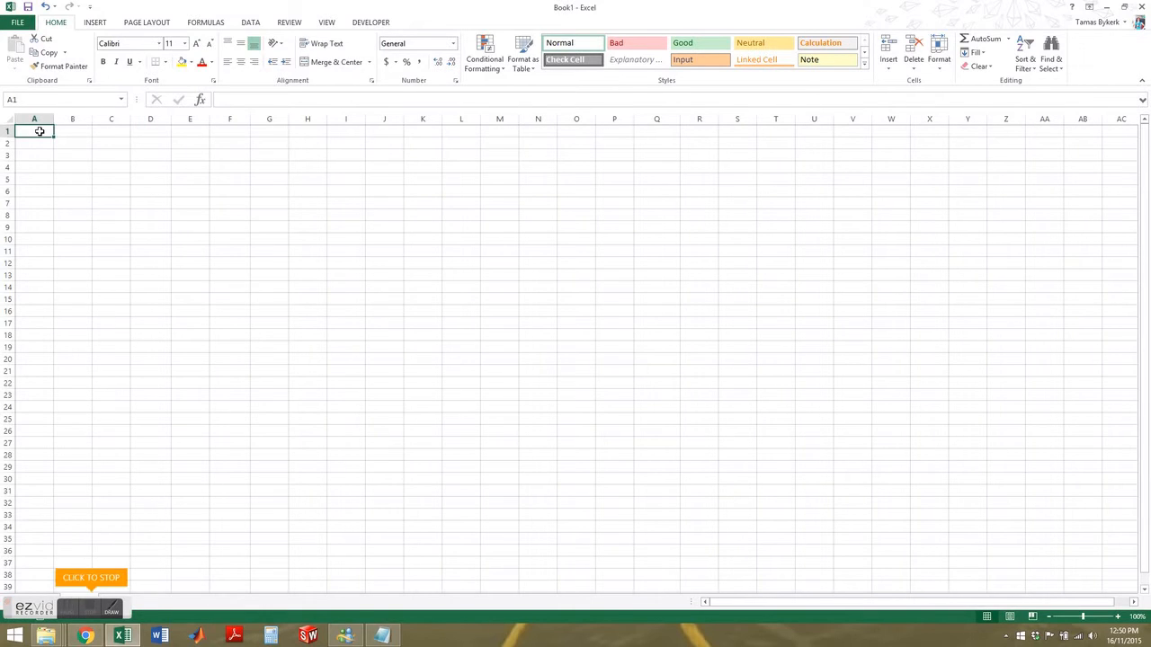
type("1/0")
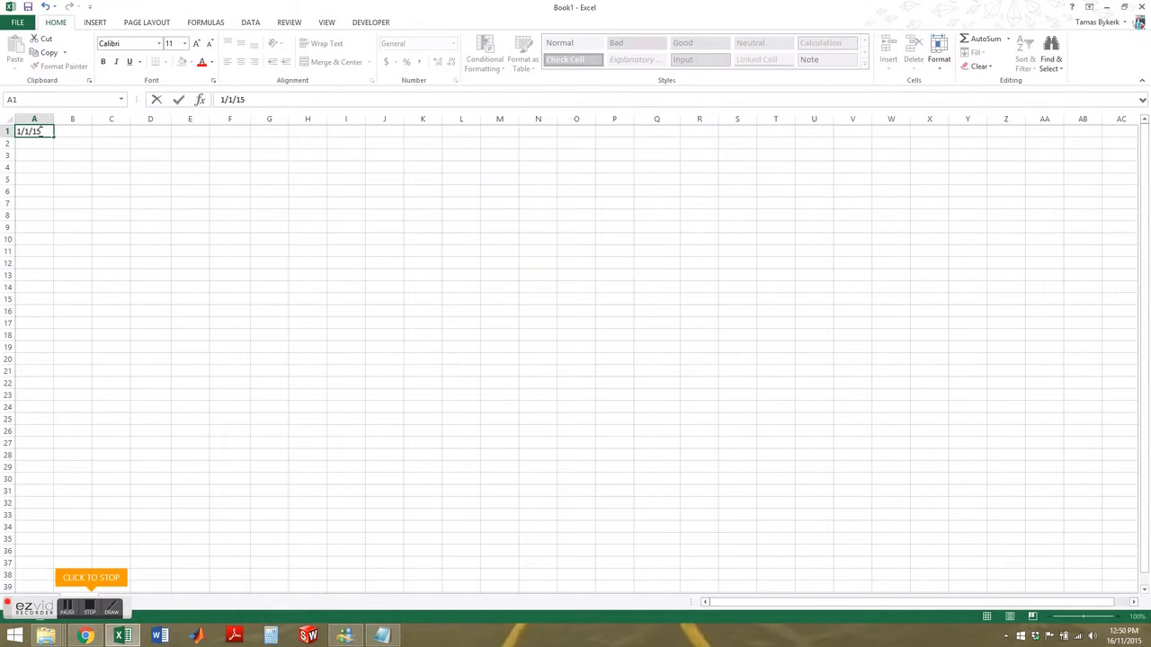
type("1/2015")
key("Return")
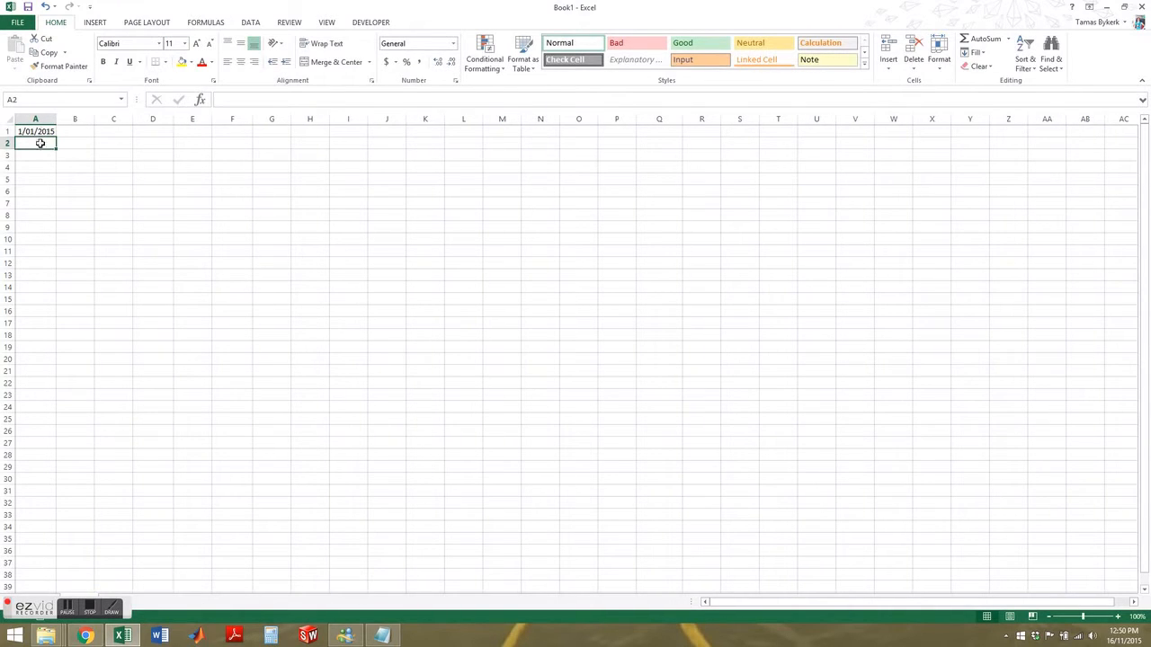
left_click(38, 130)
left_click_drag(56, 138, 54, 247)
double_click(55, 118)
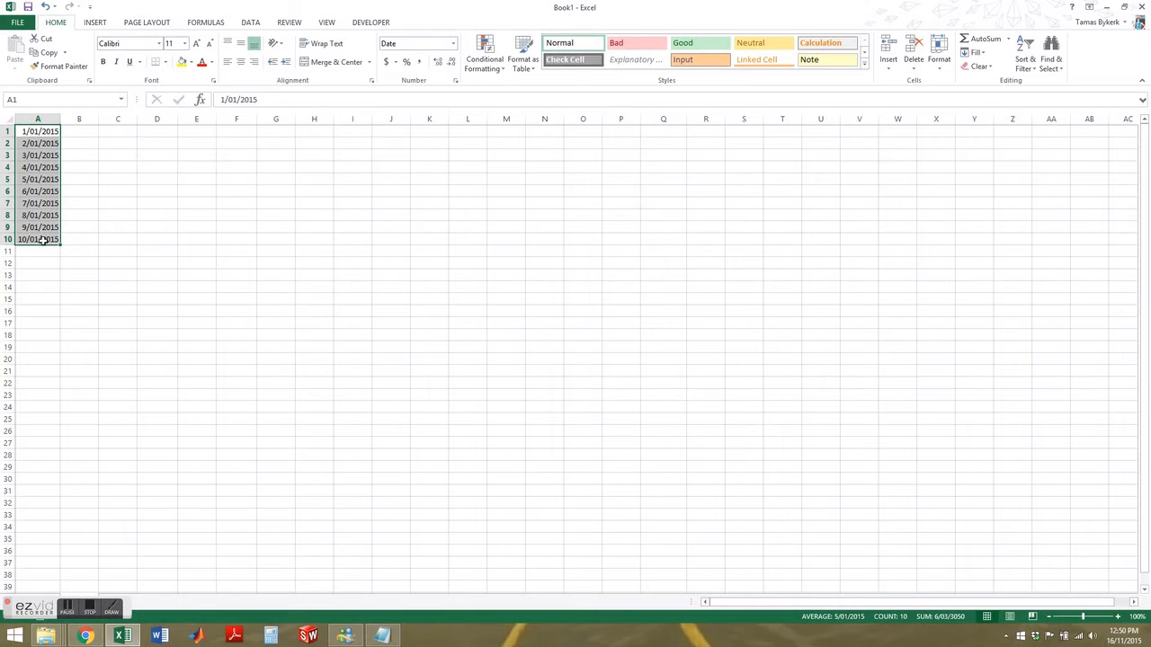
left_click(101, 131)
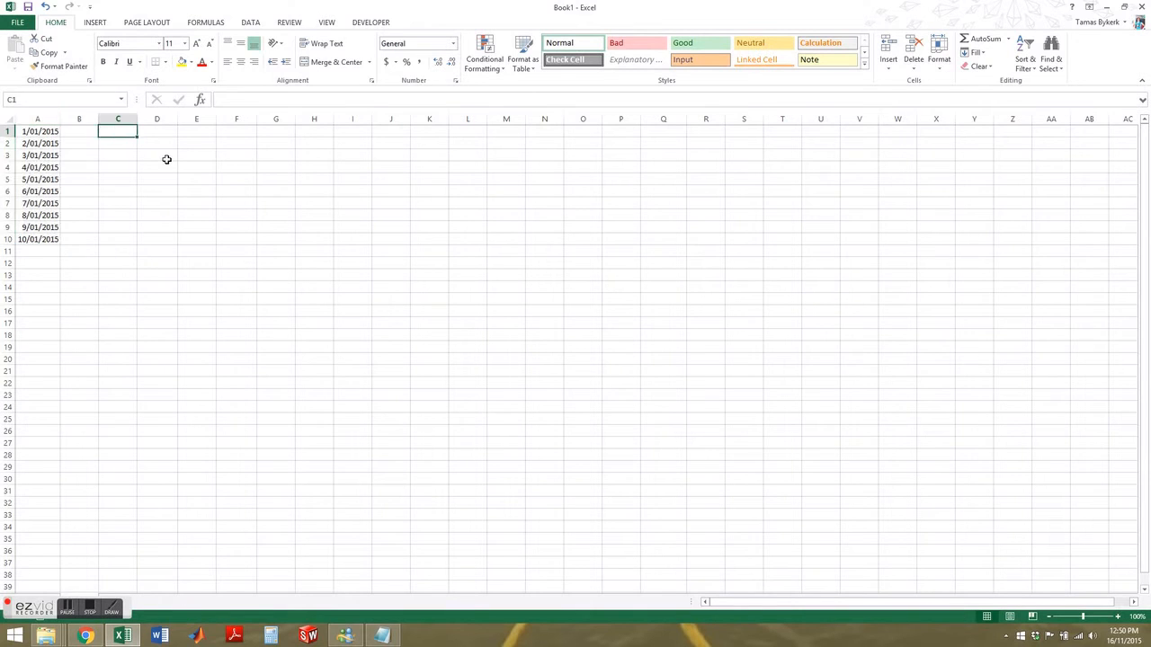
Step: Start a monthly series in column C with 1/01/2015 and 1/02/2015 through row 10
type("1/01/2015")
key("Return")
type("1/02")
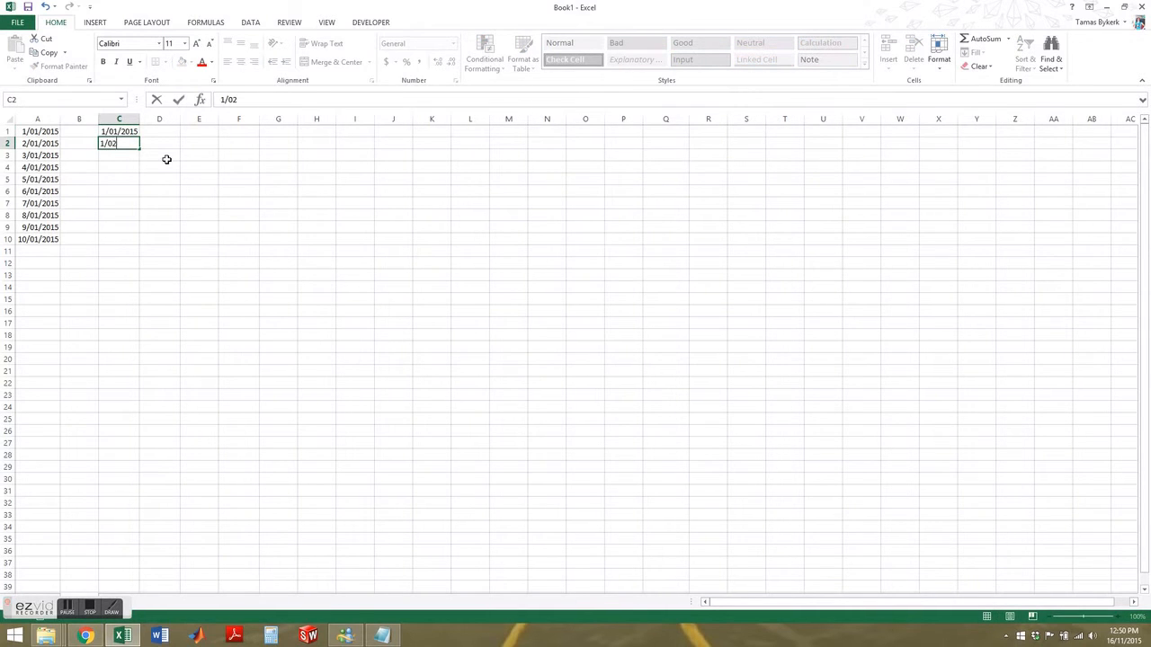
type("/2015")
key("Return")
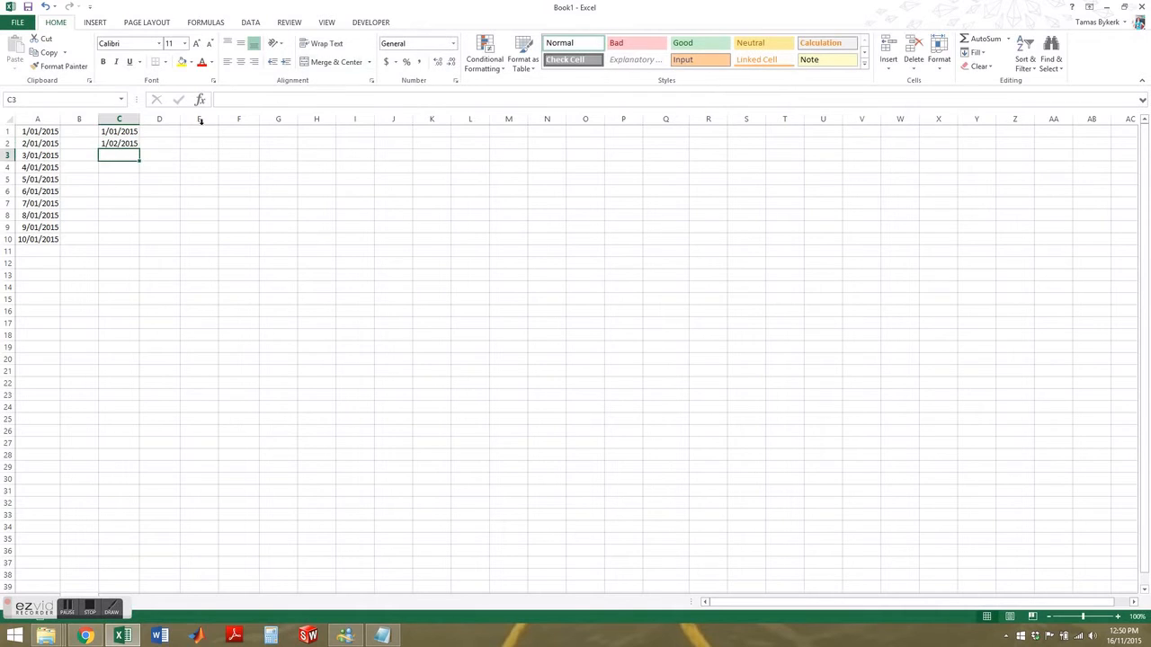
left_click_drag(123, 132, 136, 244)
Step: Fill column E with yearly dates from 1/01/2015 to 1/01/2024
left_click(217, 136)
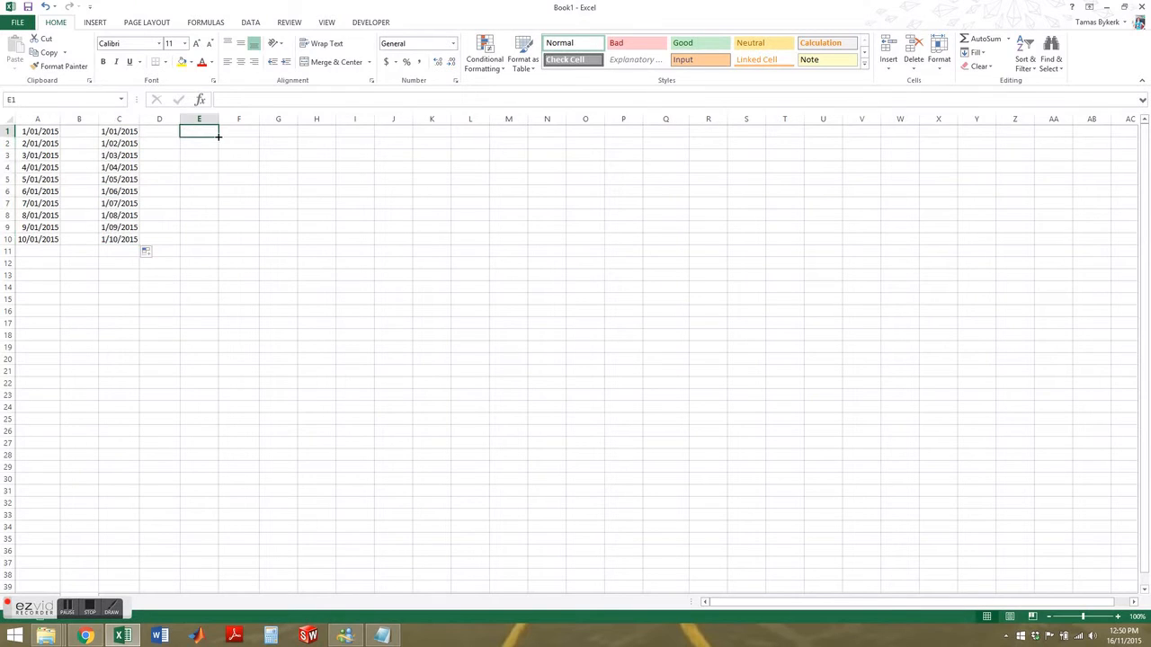
type("1/01/2015")
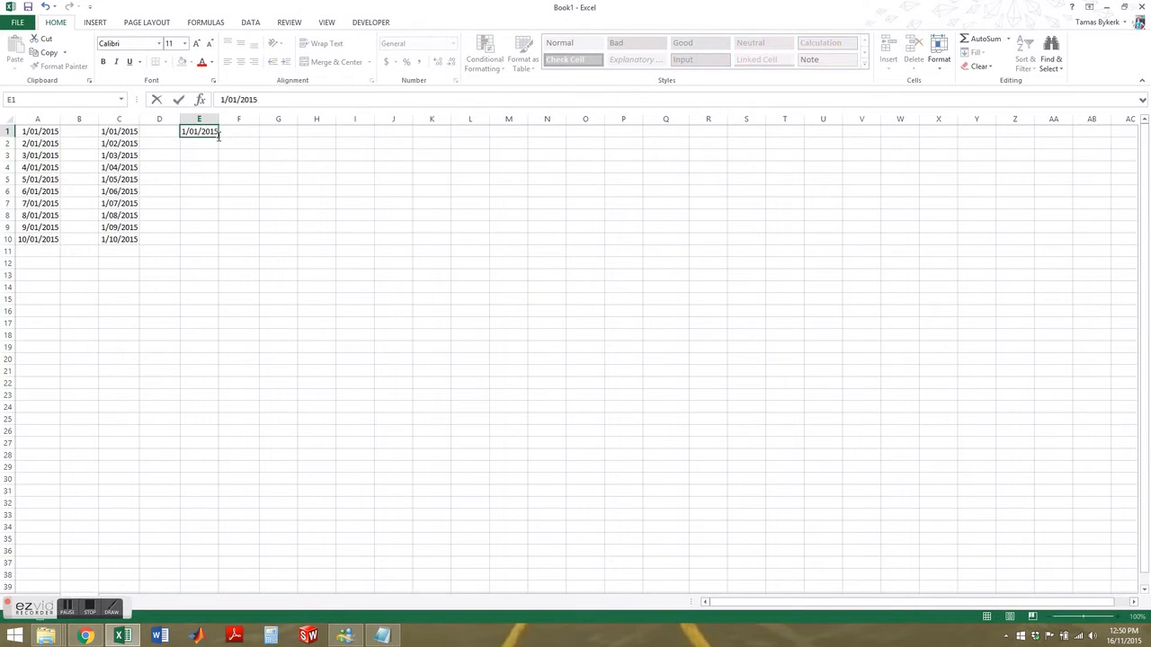
key("Return")
type("1/01/2016")
key("Return")
left_click_drag(216, 133, 221, 241)
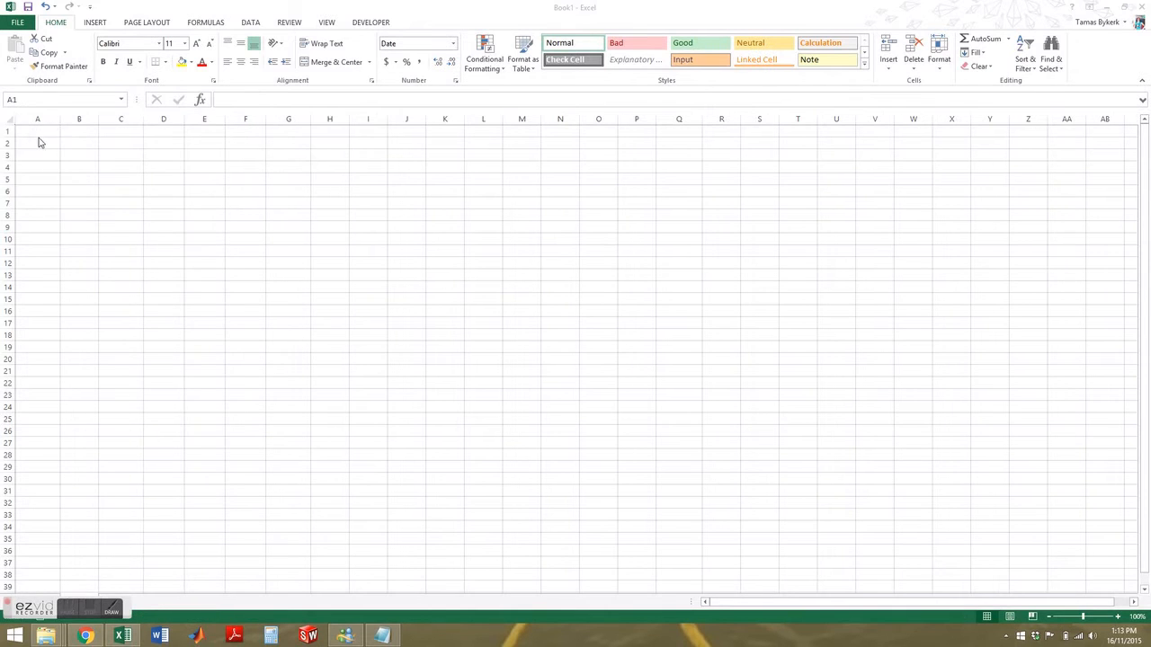
mouse_move(39, 141)
left_mouse_down()
mouse_move(38, 129)
mouse_move(41, 143)
left_mouse_up()
Step: Enter 1/01/2015 in A1 on the empty sheet and fill it down to A10
left_click(40, 131)
type("1")
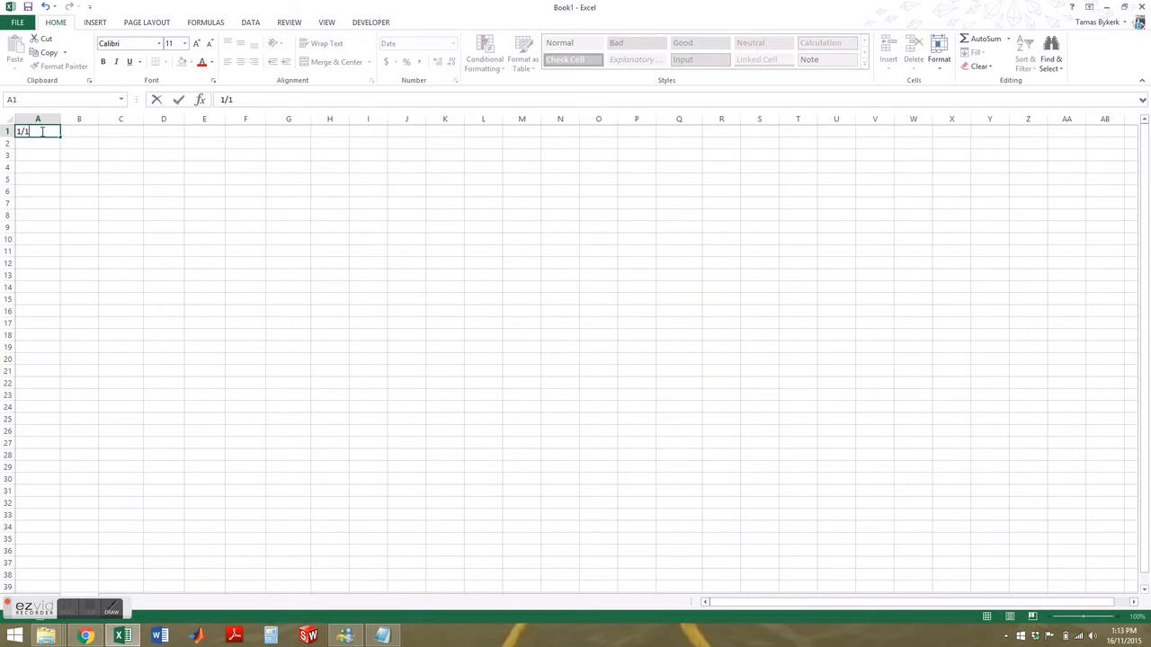
type("/01/2015")
key("Return")
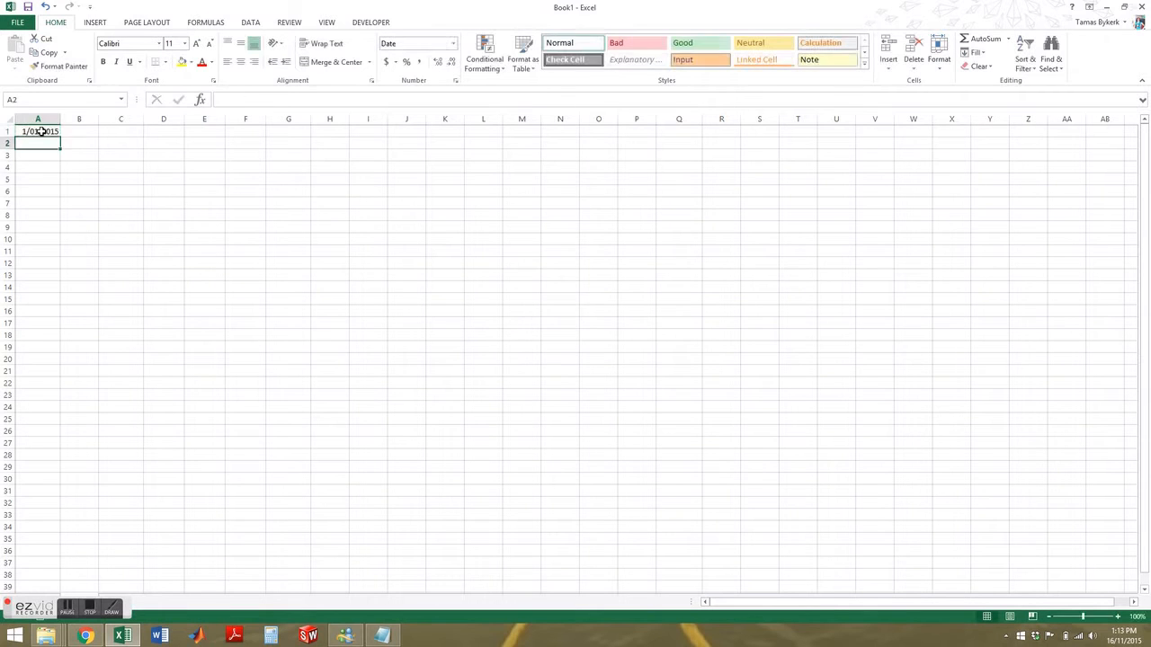
left_click(41, 131)
left_click_drag(61, 137, 68, 244)
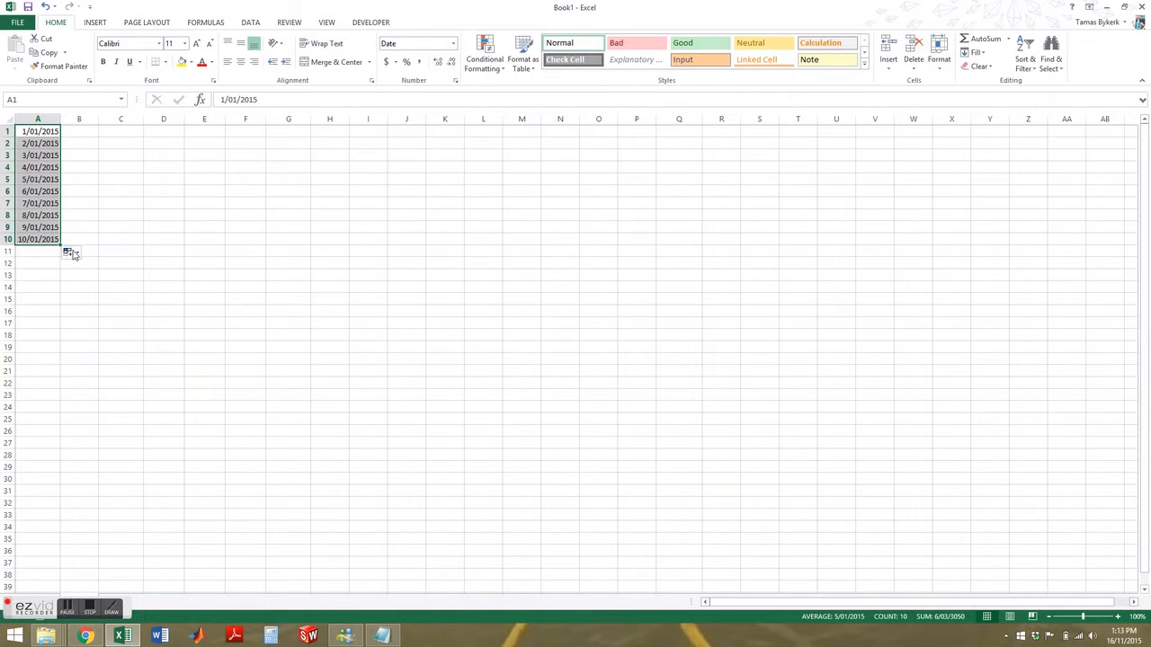
Step: Switch the A1:A10 fill through Days, Weekdays and Months, ending on Fill Years
left_click(72, 252)
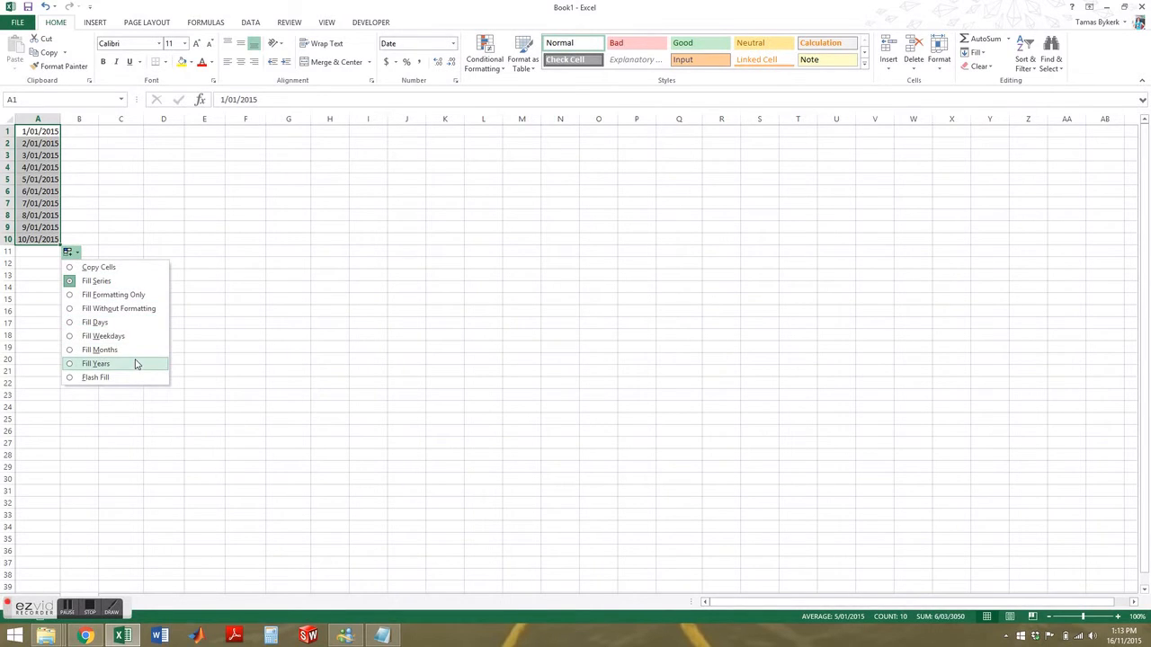
left_click(120, 327)
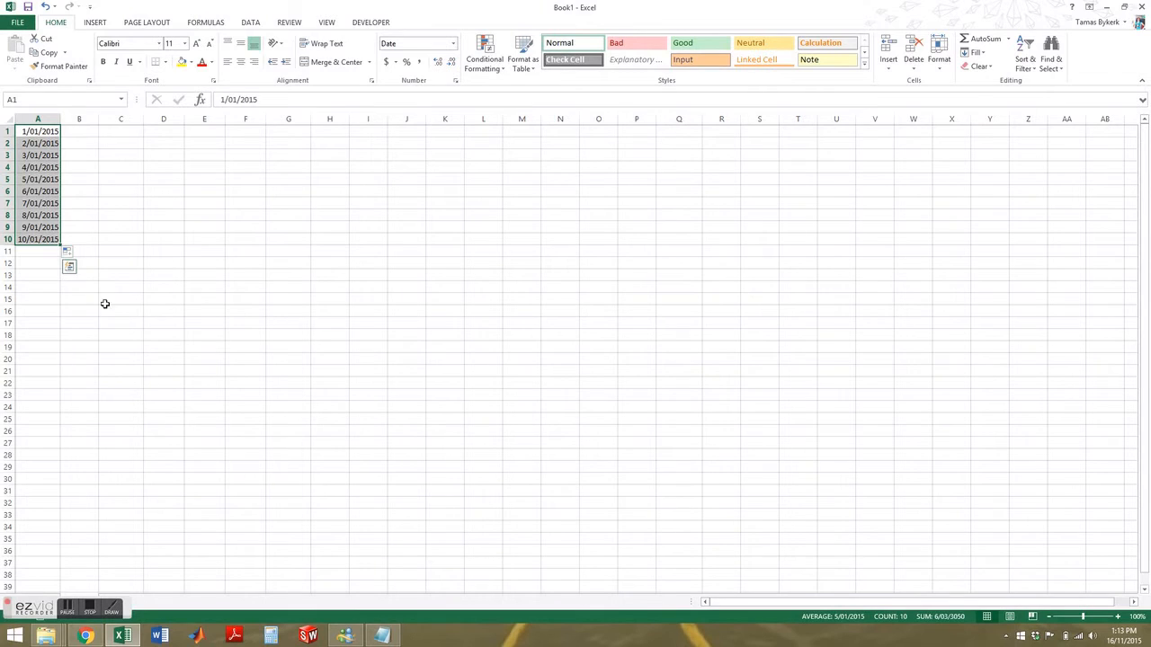
left_click(70, 254)
left_click(94, 335)
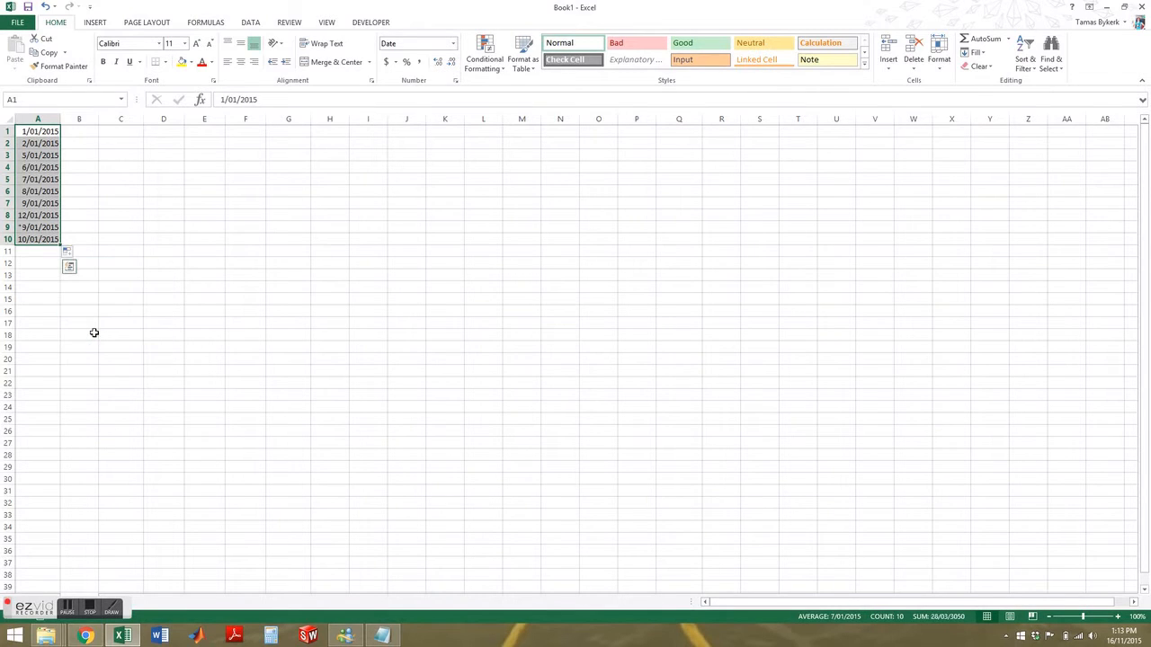
left_click(69, 254)
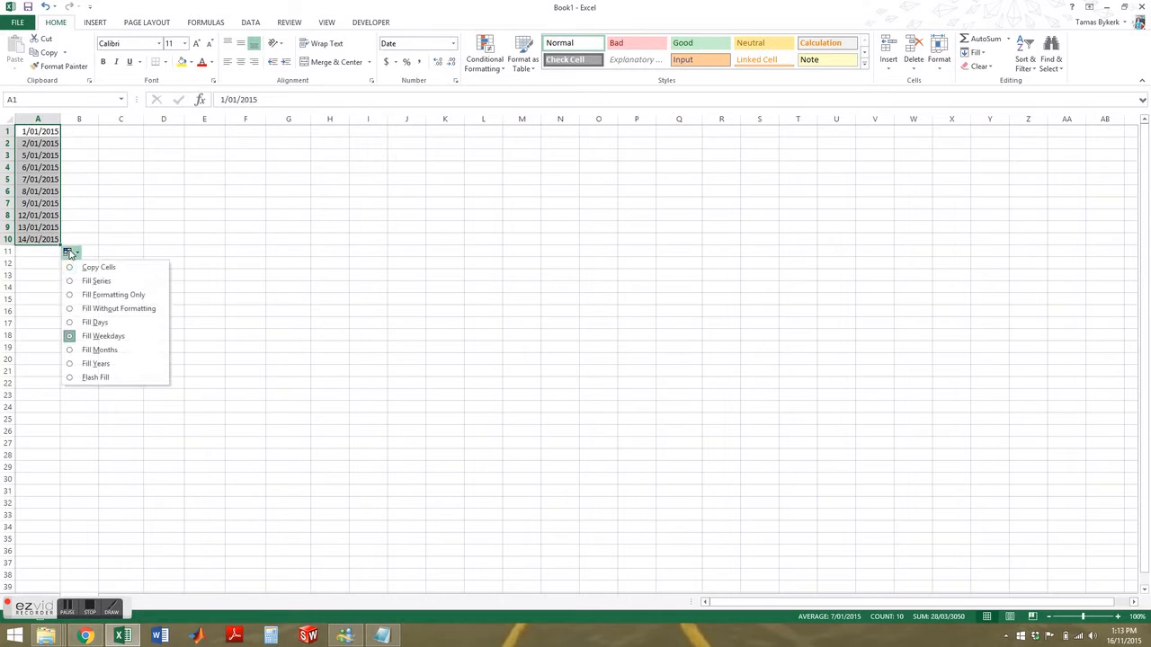
left_click(101, 350)
left_click(70, 256)
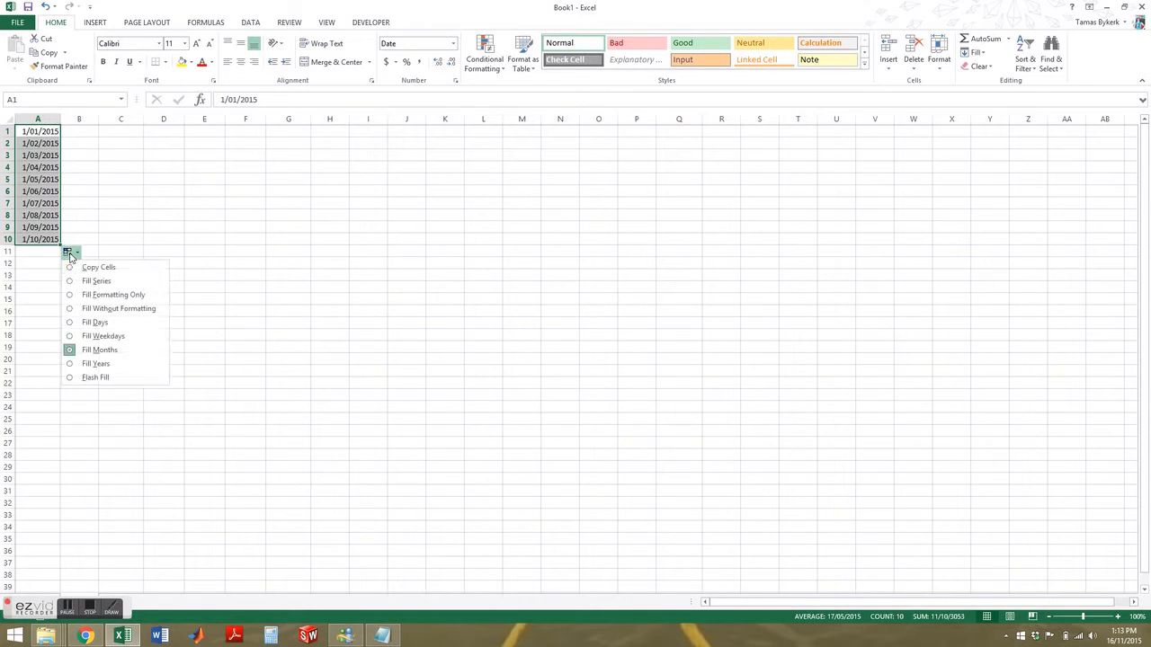
left_click(101, 363)
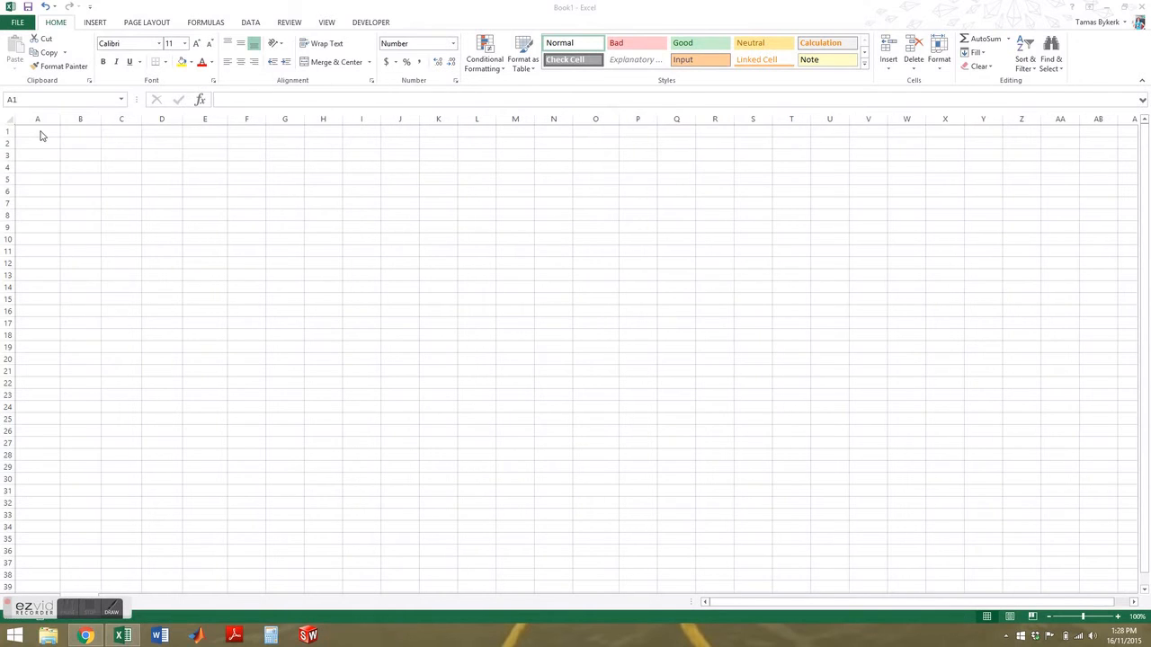
Step: Enter 1 in A1 and fill it down to A10
type("1")
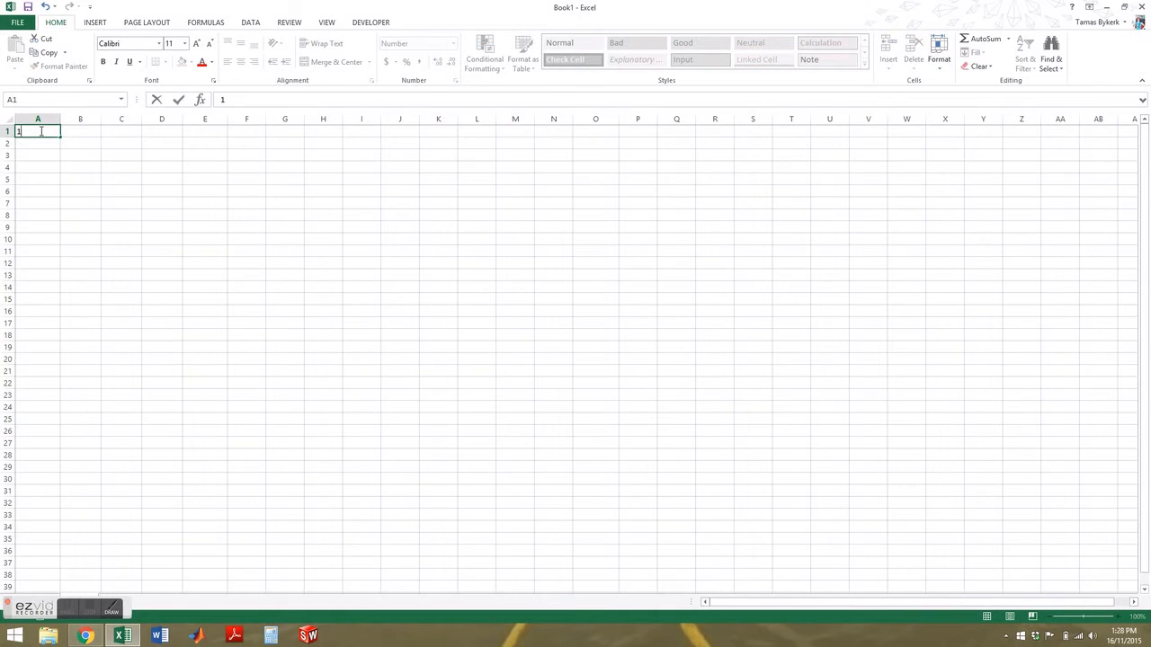
key("Return")
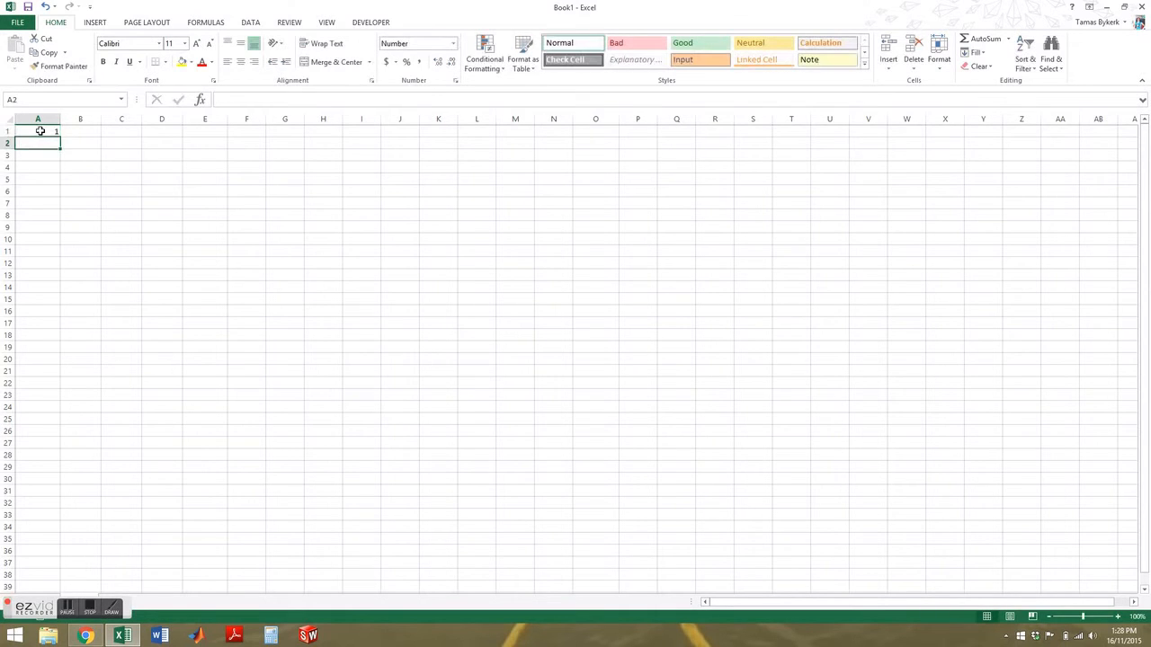
left_click(40, 131)
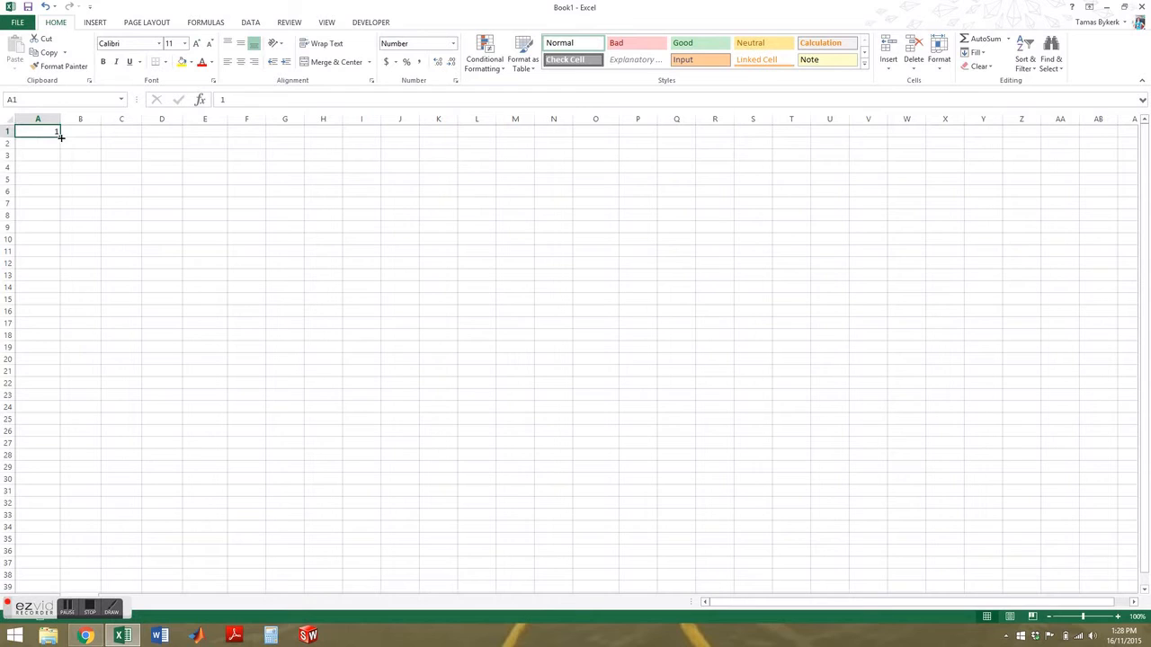
left_click_drag(62, 143, 64, 244)
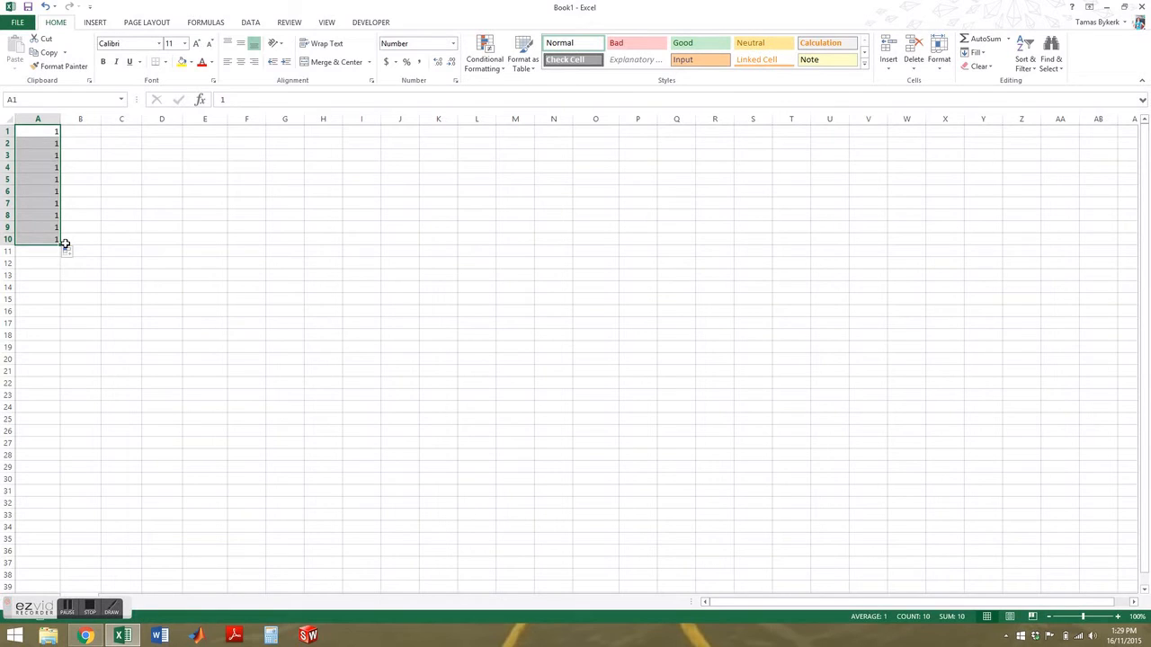
Step: Try Fill Series for a 1–10 sequence, then switch to Copy Cells so every cell holds 1
left_click(67, 252)
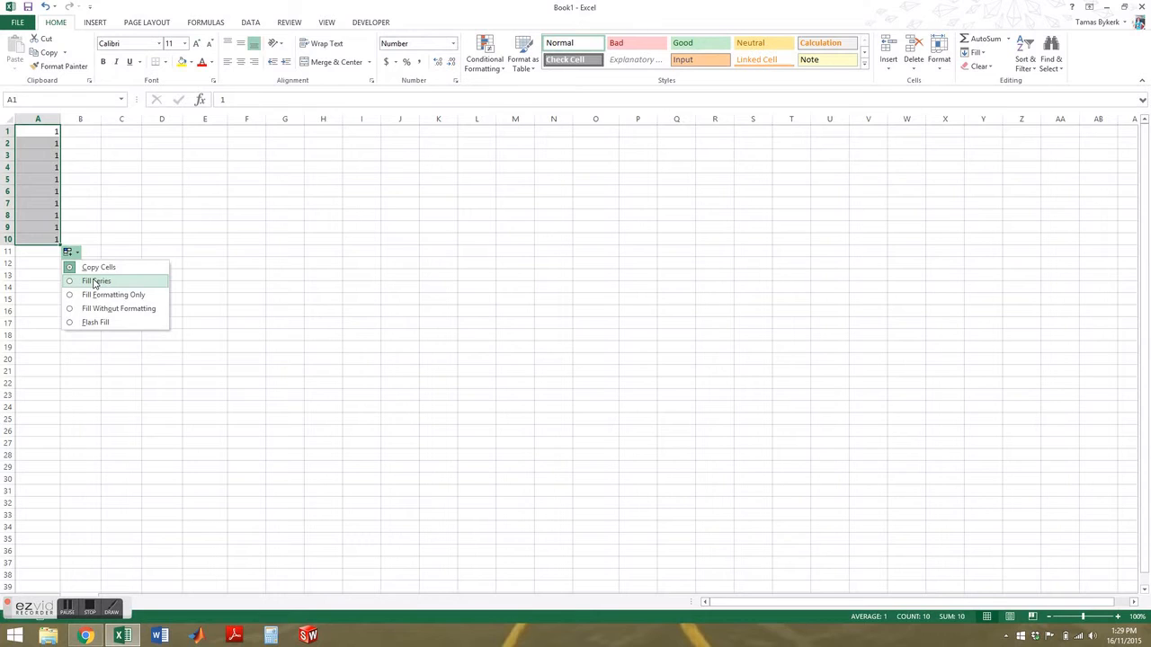
left_click(94, 282)
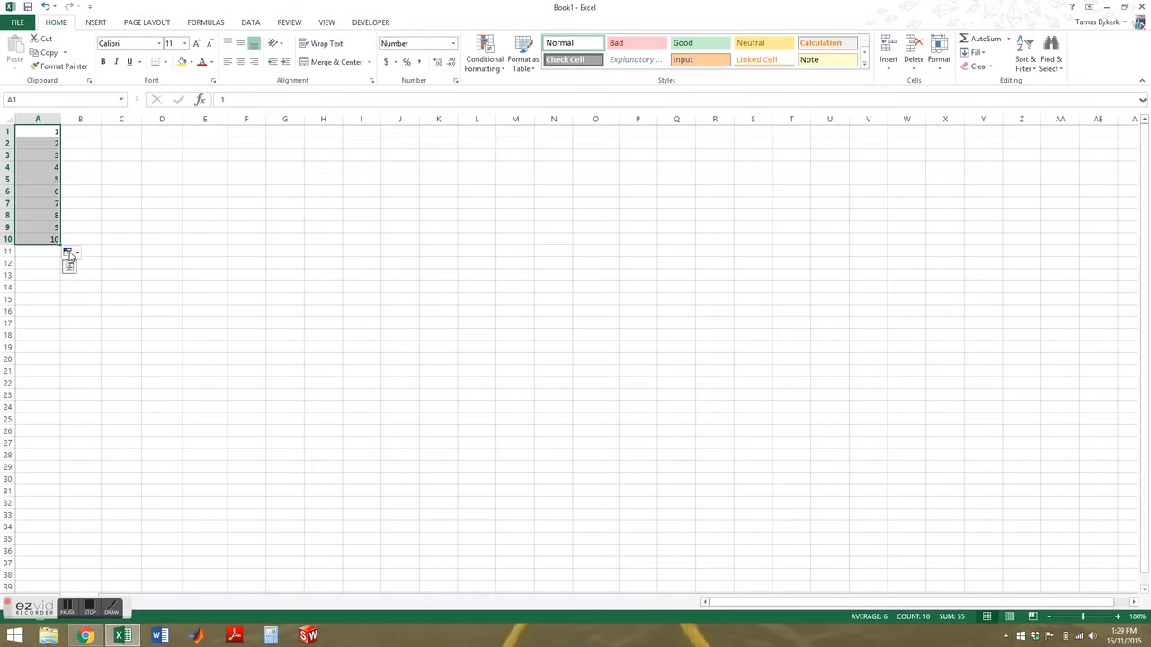
left_click(69, 253)
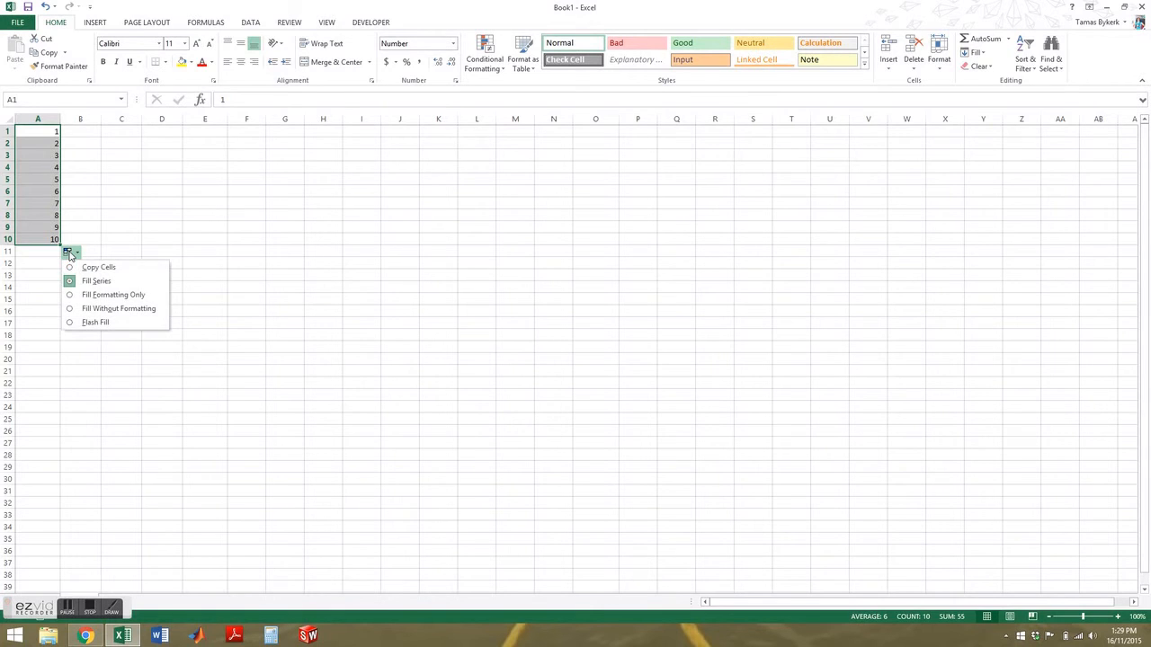
left_click(81, 268)
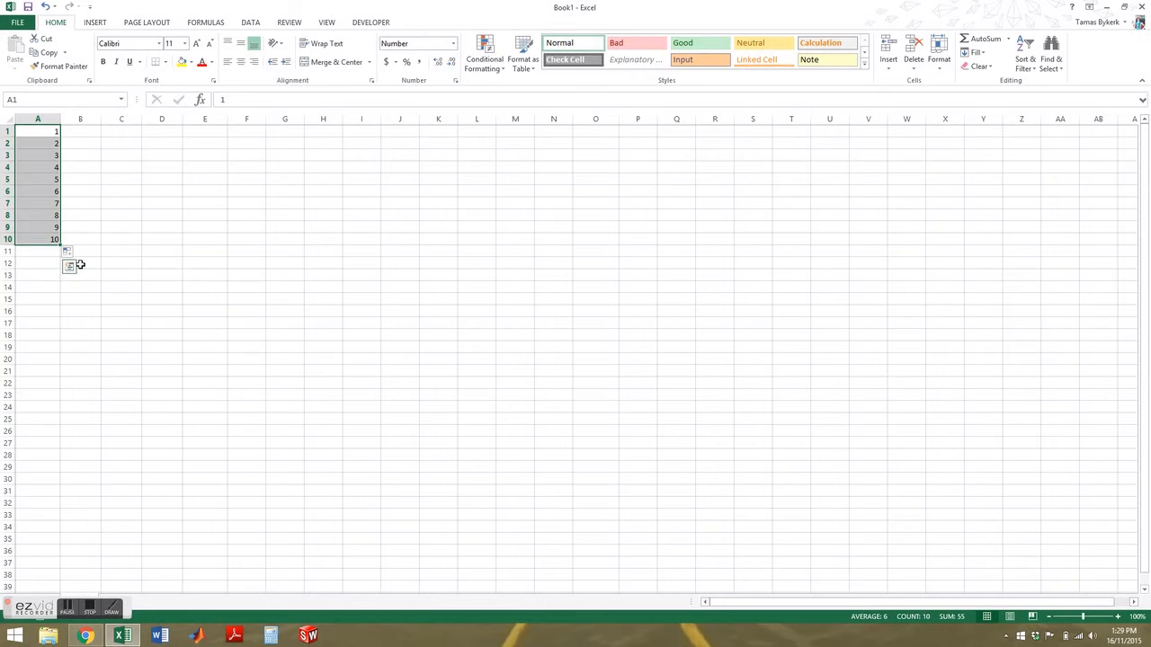
left_click(46, 132)
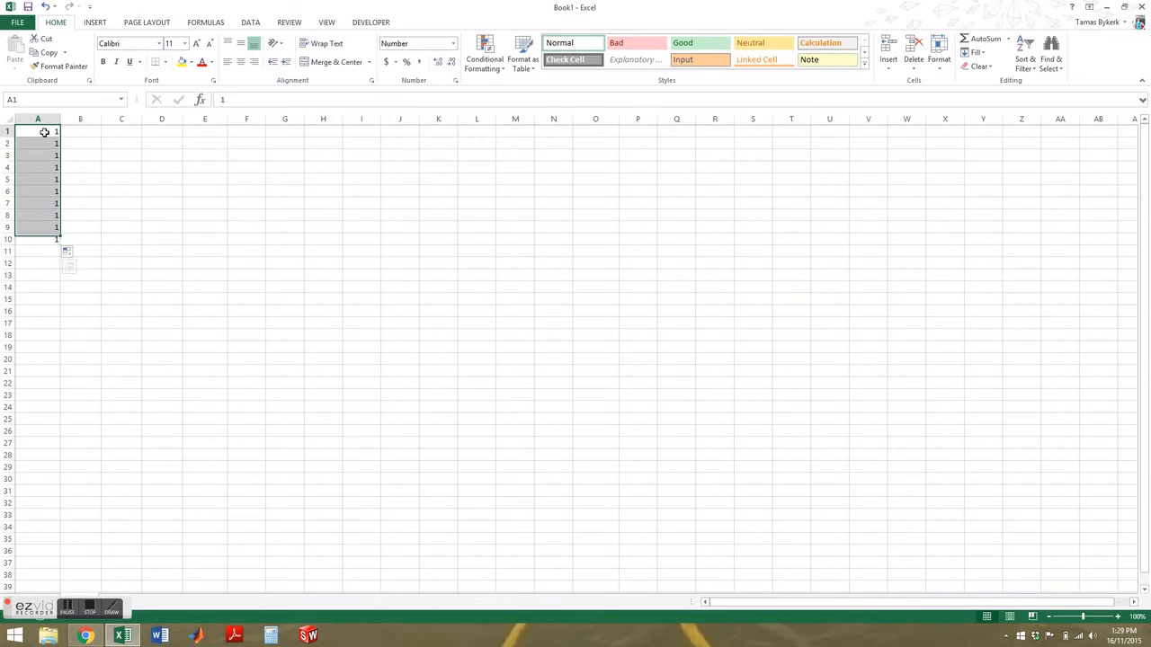
Step: Fill A1 yellow, extend it to A10, and copy only the formatting
left_click(182, 61)
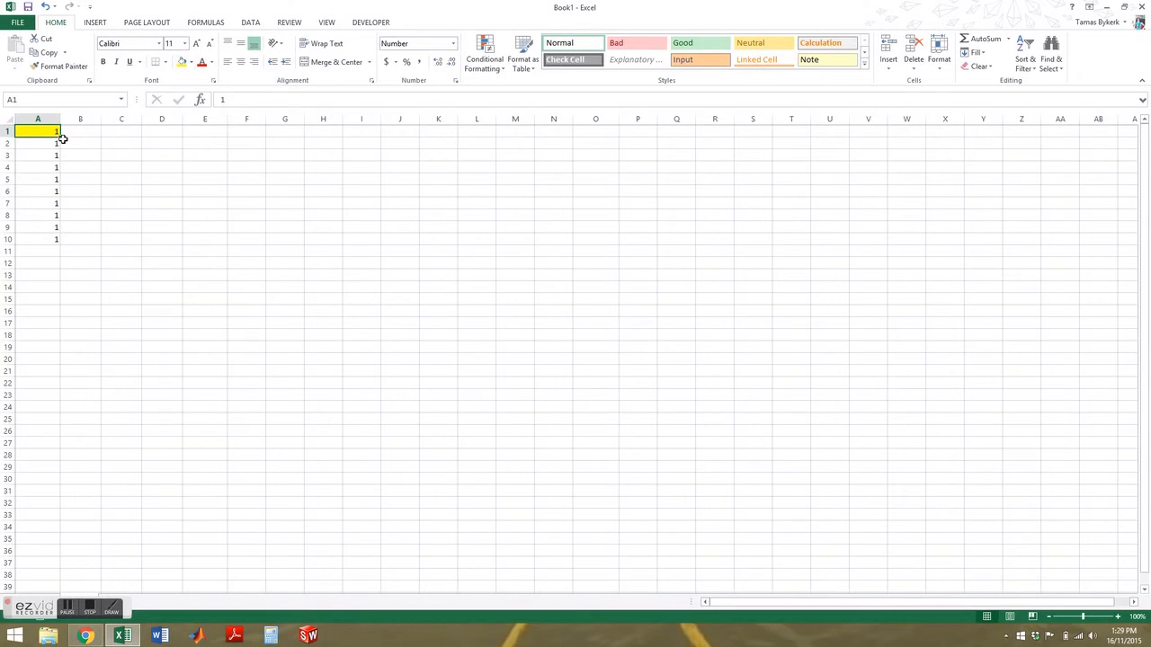
left_click_drag(62, 139, 64, 244)
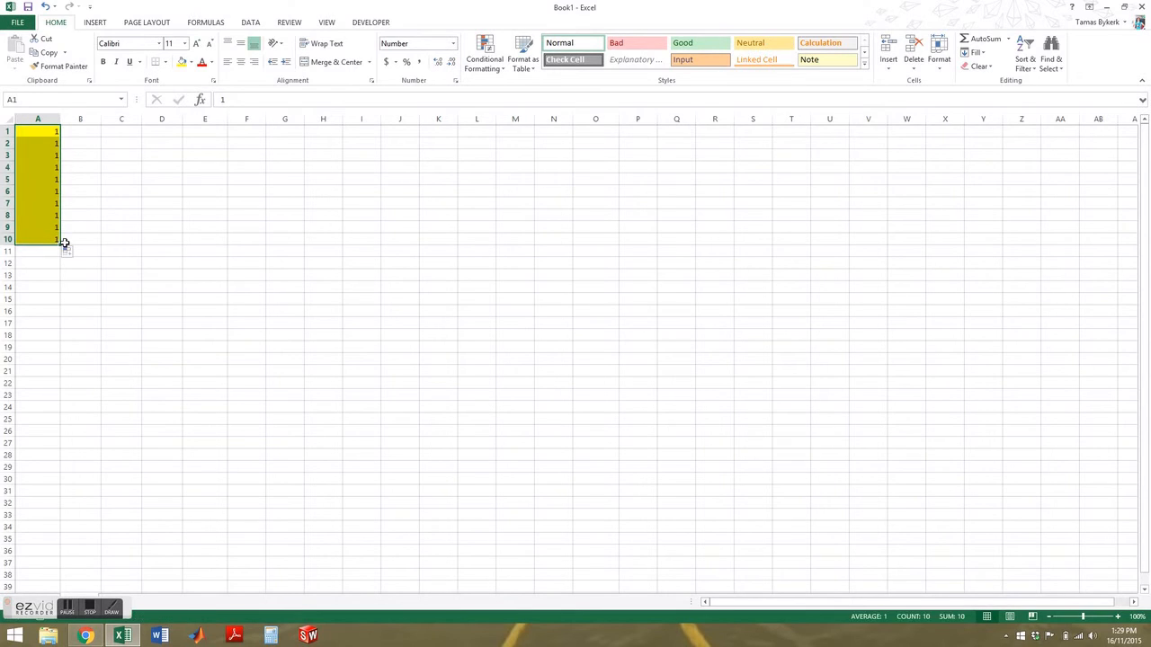
left_click(71, 255)
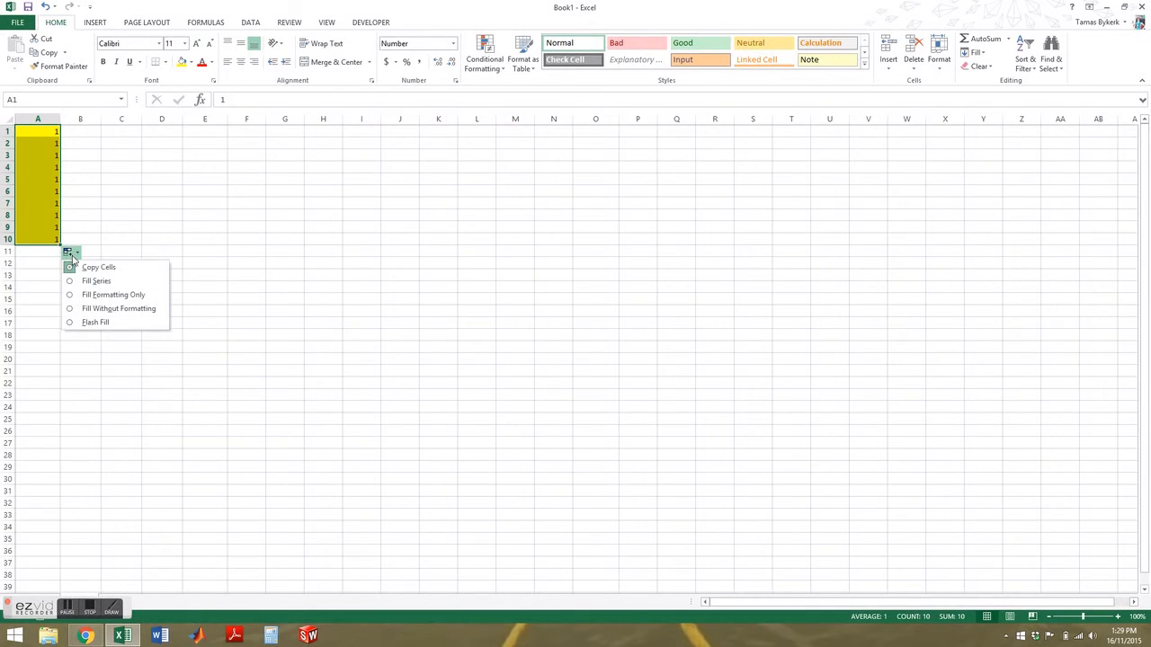
left_click(96, 294)
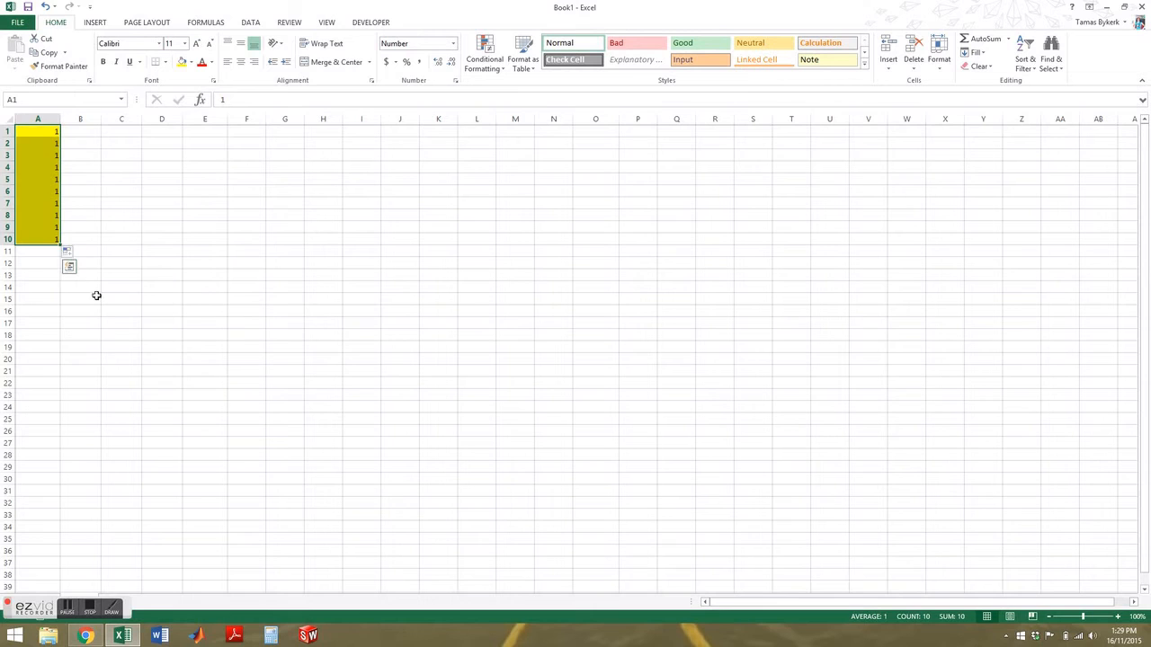
Step: Switch the fill to Without Formatting, then to a yellow 1–10 Fill Series
left_click(71, 255)
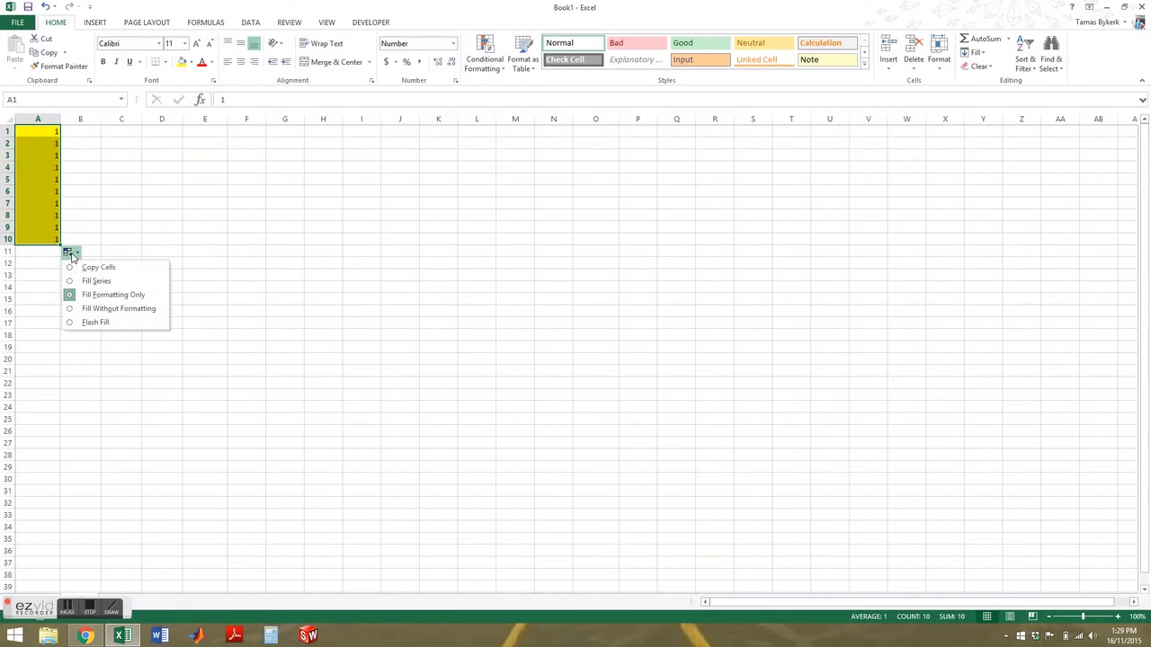
left_click(90, 308)
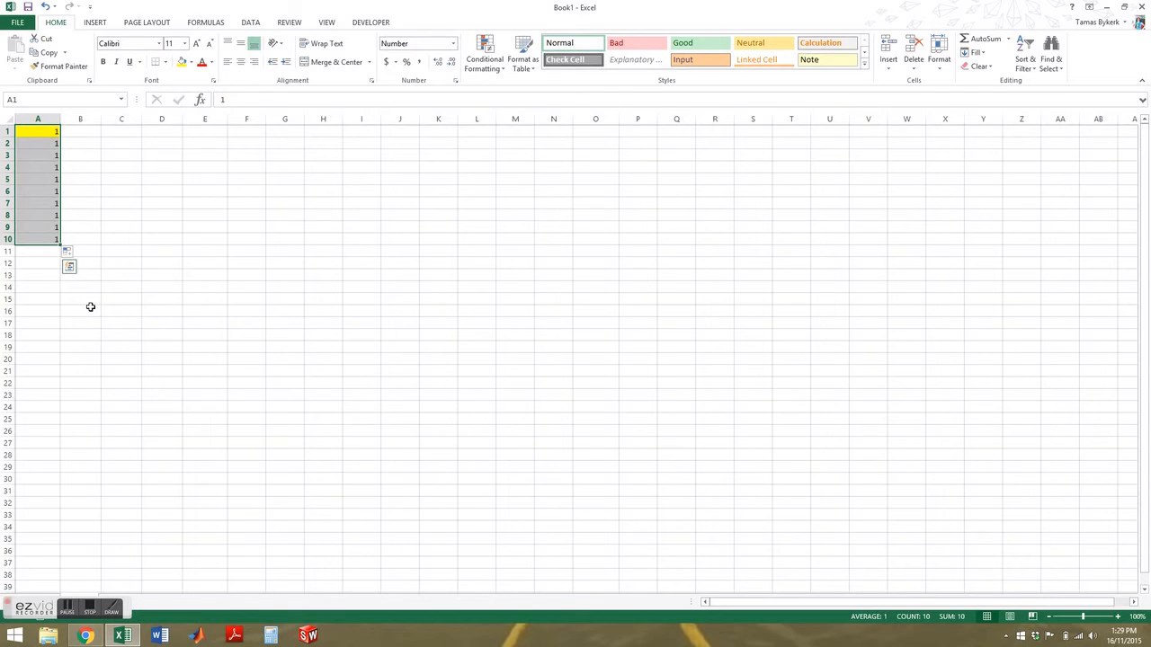
left_click(69, 257)
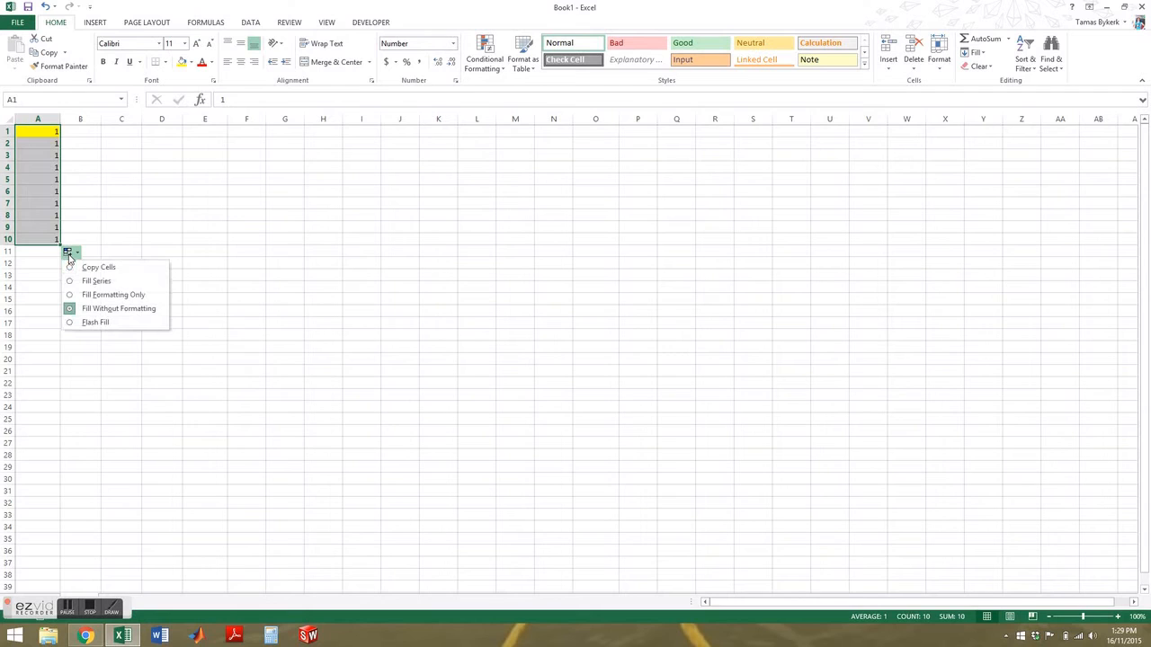
left_click(80, 279)
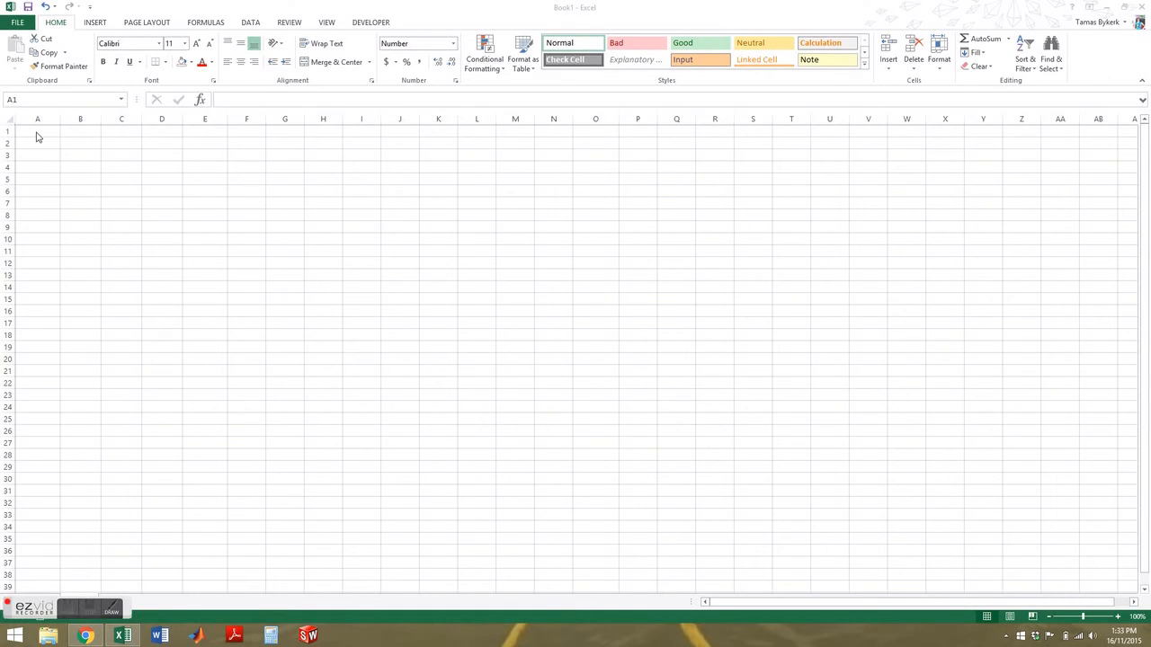
left_click(35, 132)
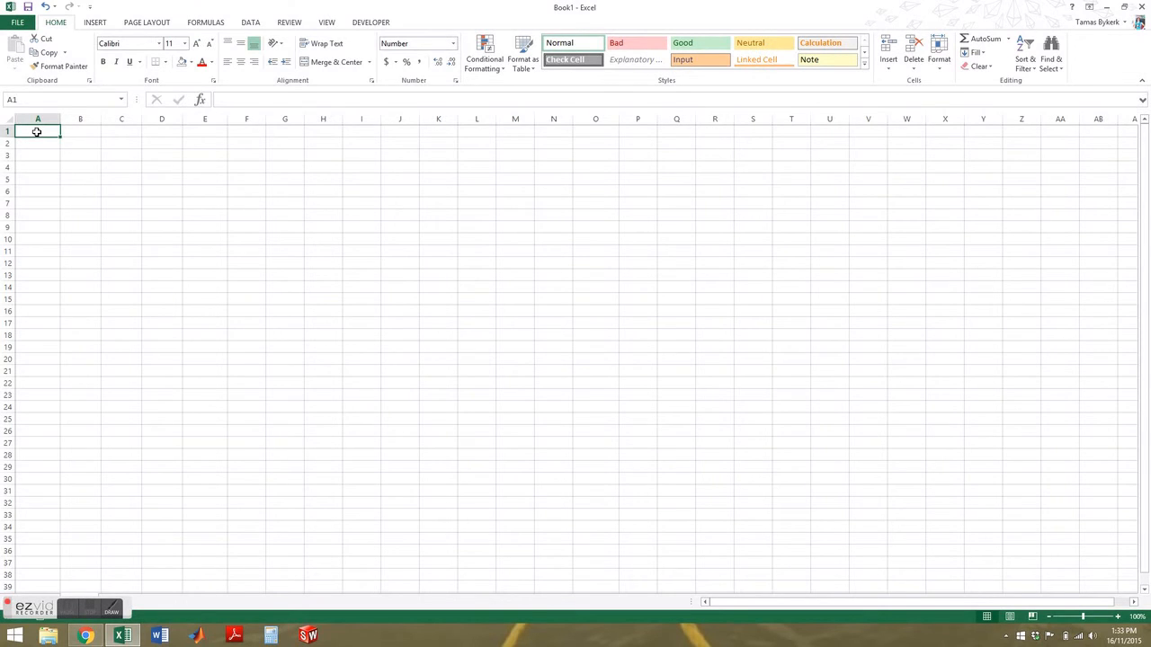
Step: Enter 1 in A1 and 3 in A2, and select both cells
type("1")
key("Return")
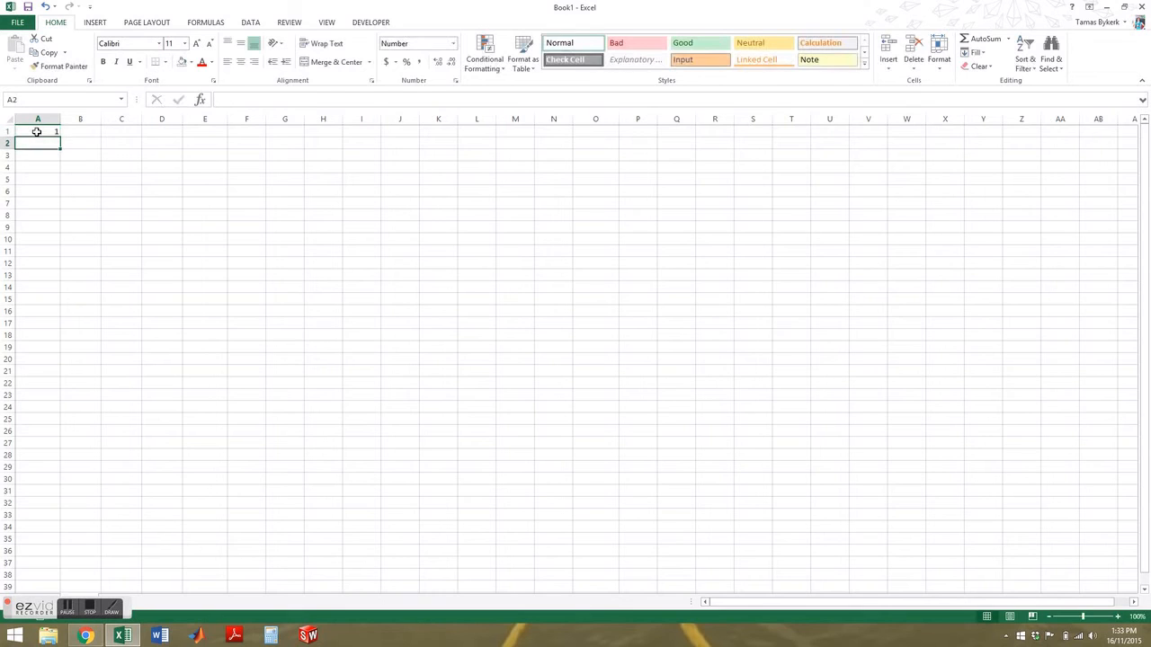
type("3")
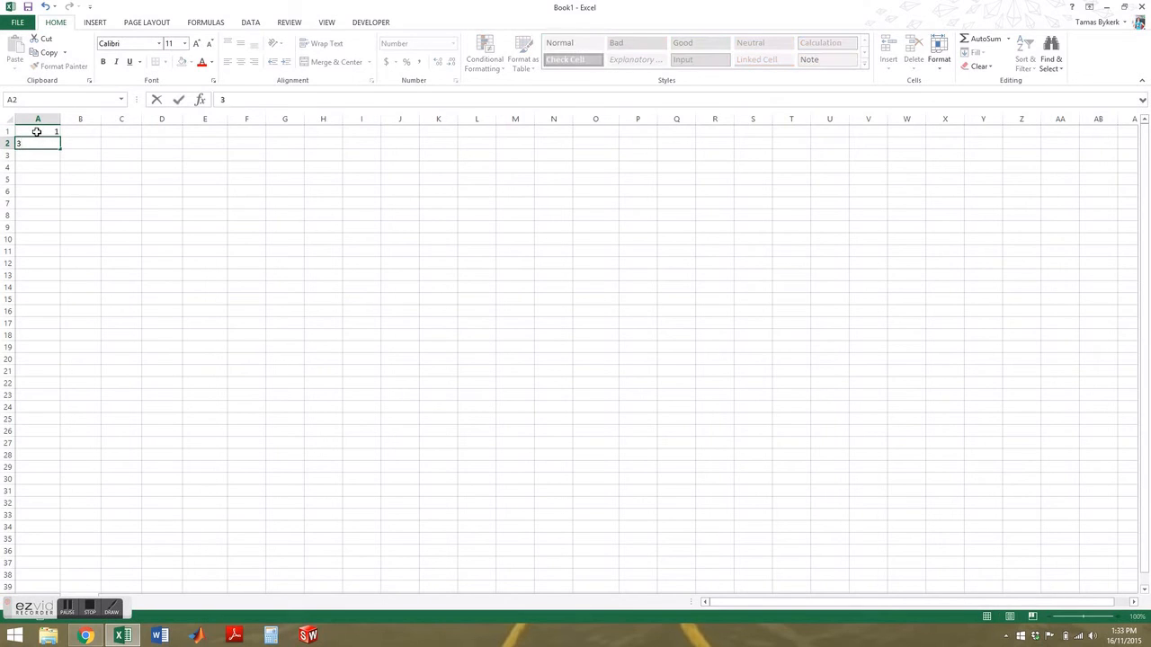
key("Return")
left_click(32, 130)
mouse_move(31, 131)
left_mouse_down()
mouse_move(65, 192)
mouse_move(65, 251)
left_mouse_up()
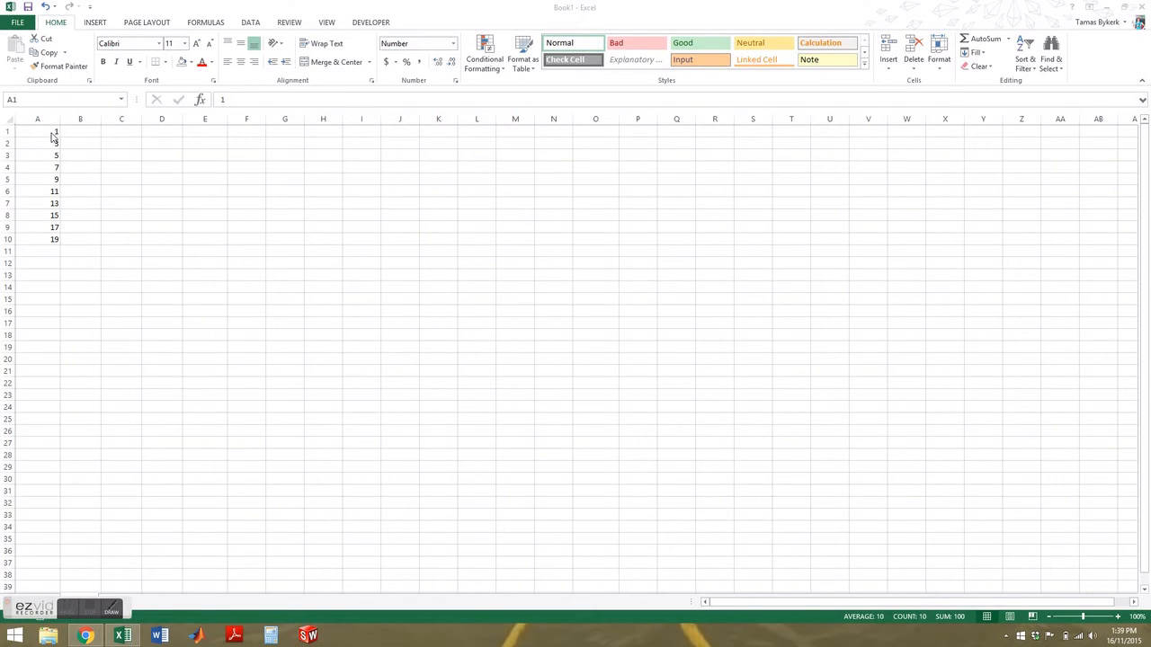
Step: Extend the pattern to A10, try Copy Cells, then Fill Series for odd numbers 1–19
left_click_drag(52, 136, 59, 244)
left_click(70, 255)
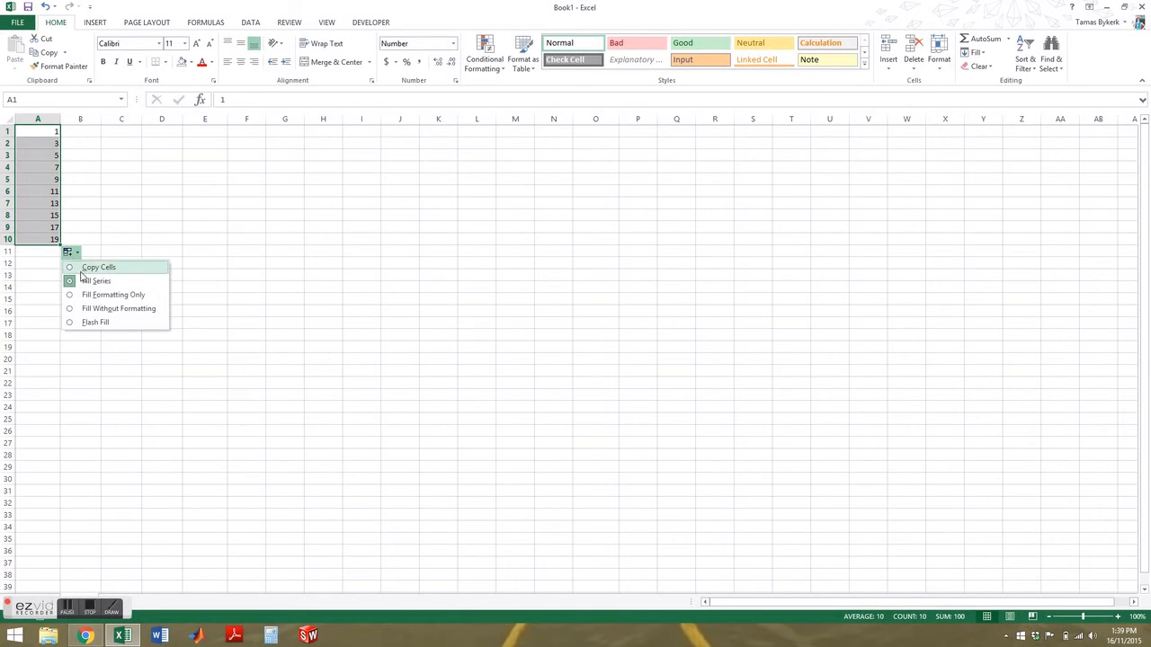
left_click(81, 270)
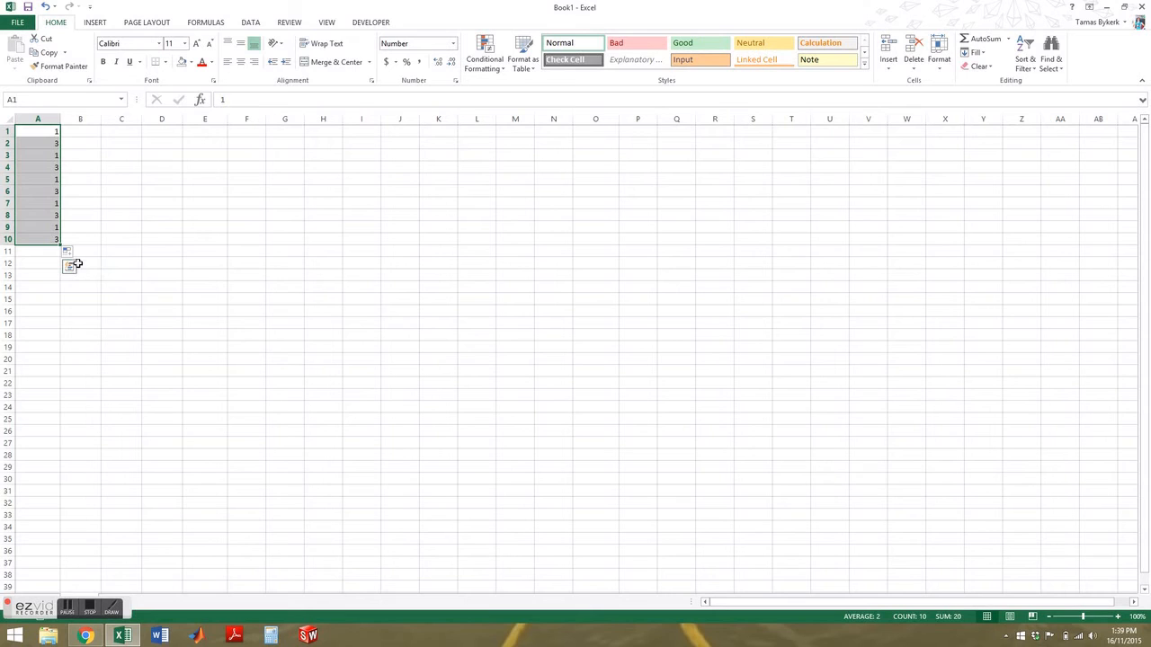
left_click(69, 253)
left_click(83, 281)
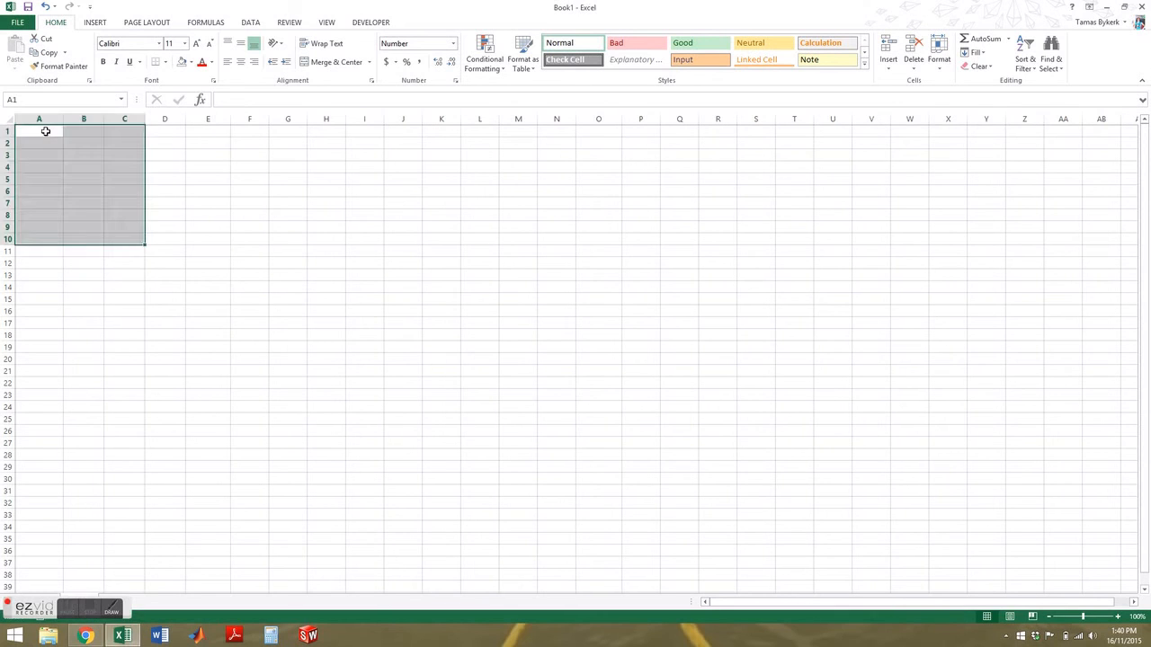
Step: Enter Monday in A1 and fill the week down through Sunday
left_click(45, 132)
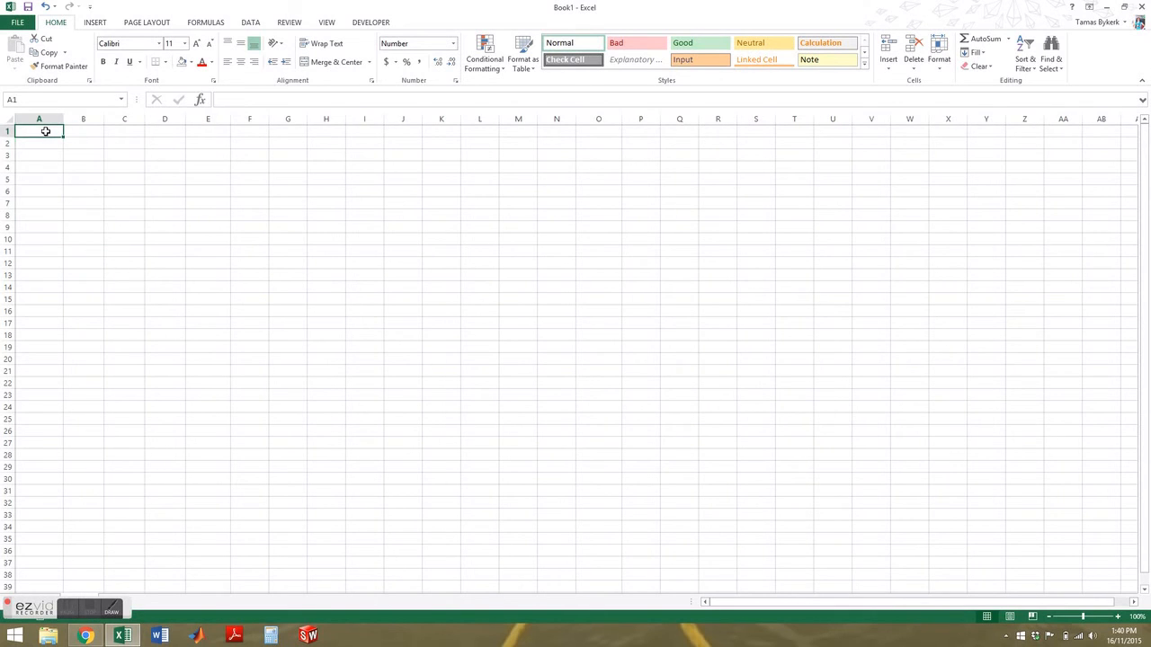
type("Monda")
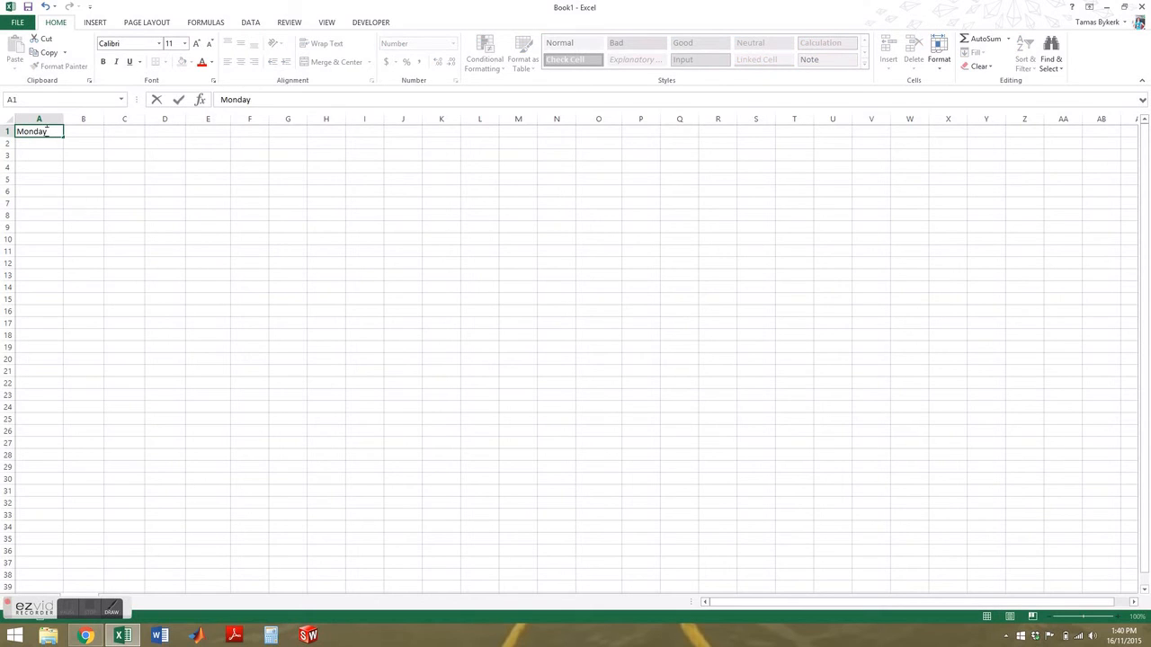
type("y")
key("Return")
left_click(45, 132)
left_click_drag(63, 149, 64, 214)
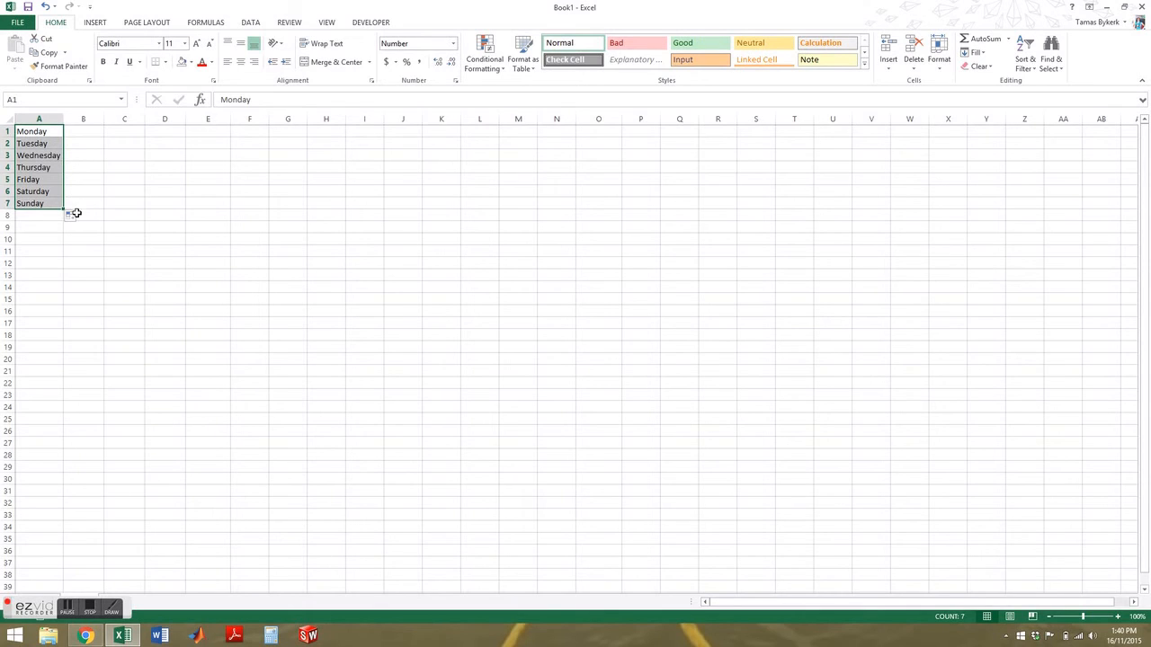
Step: Switch the weekday fill to Copy Cells, then Fill Weekdays, then Fill Days
left_click(74, 218)
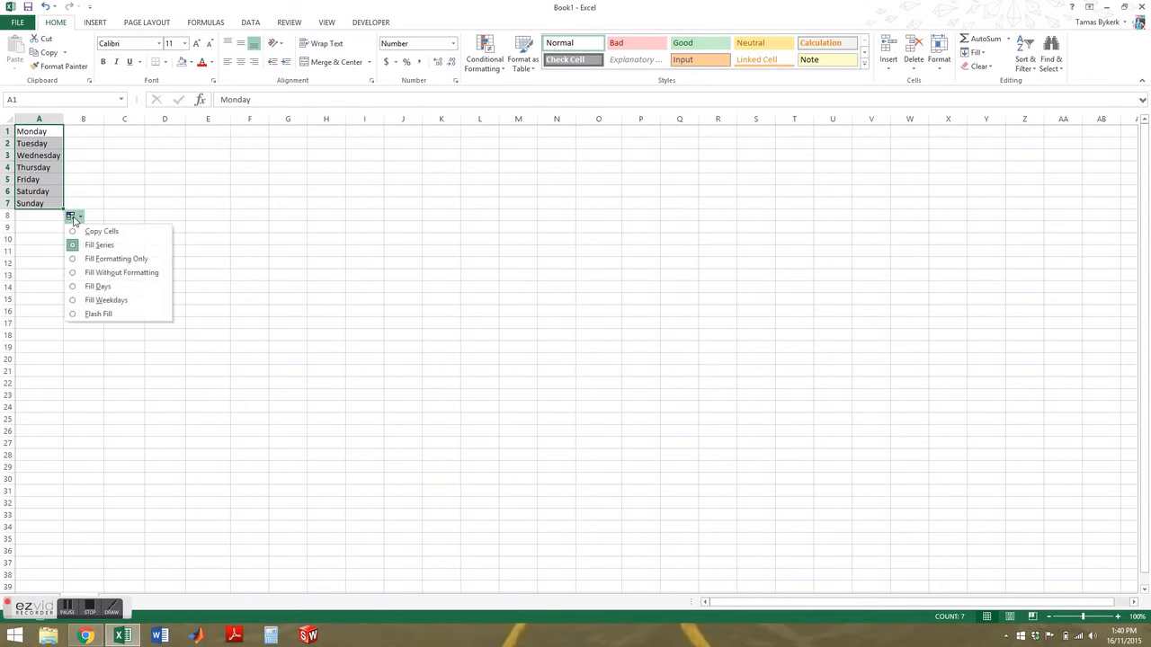
left_click(80, 231)
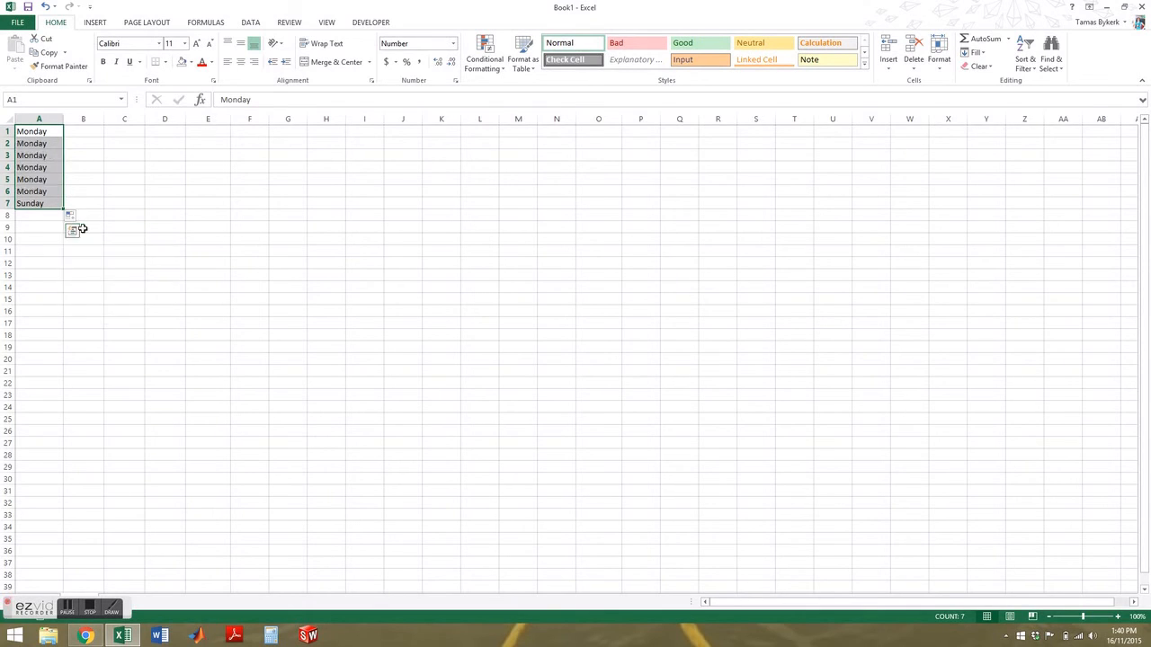
left_click(75, 219)
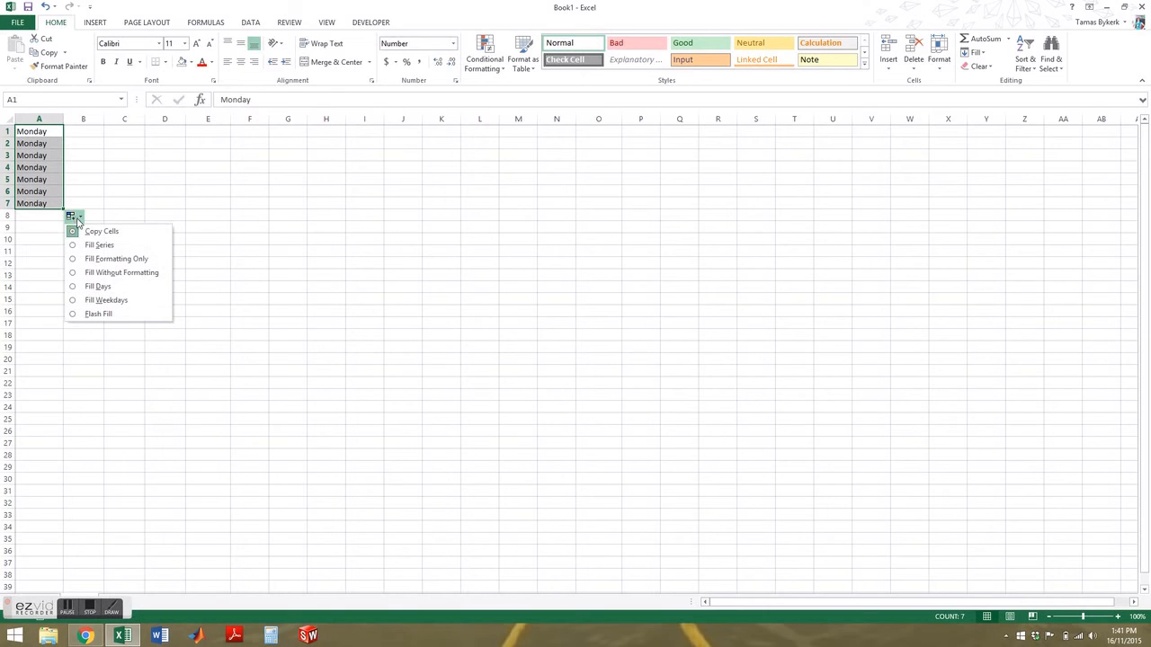
left_click(108, 300)
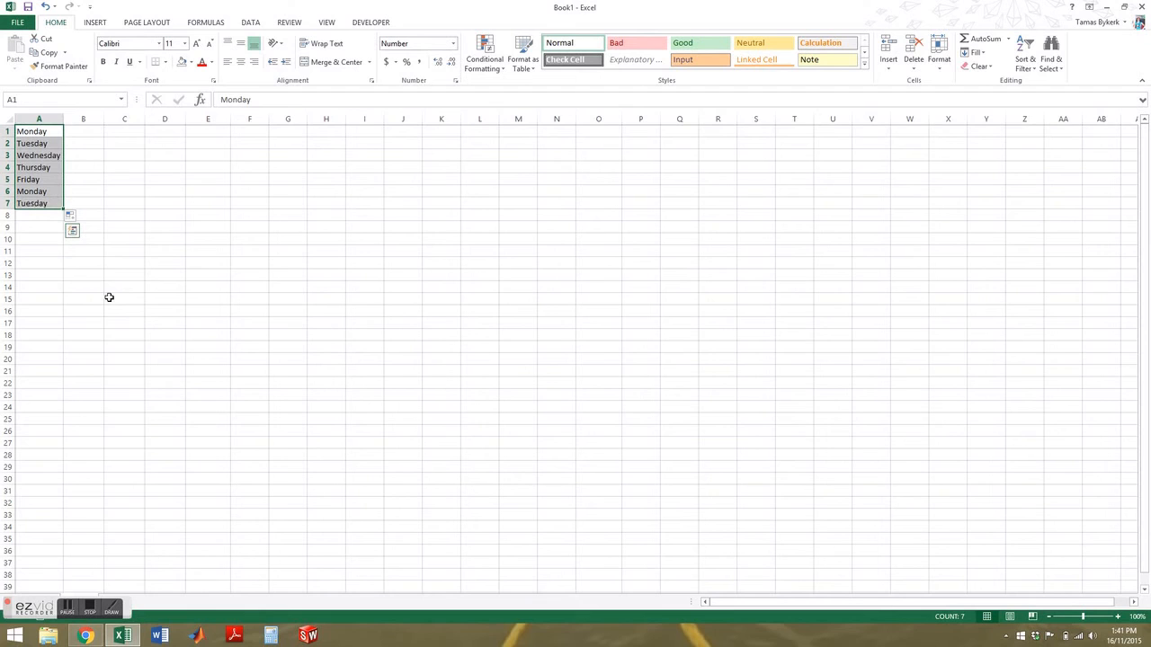
left_click(71, 216)
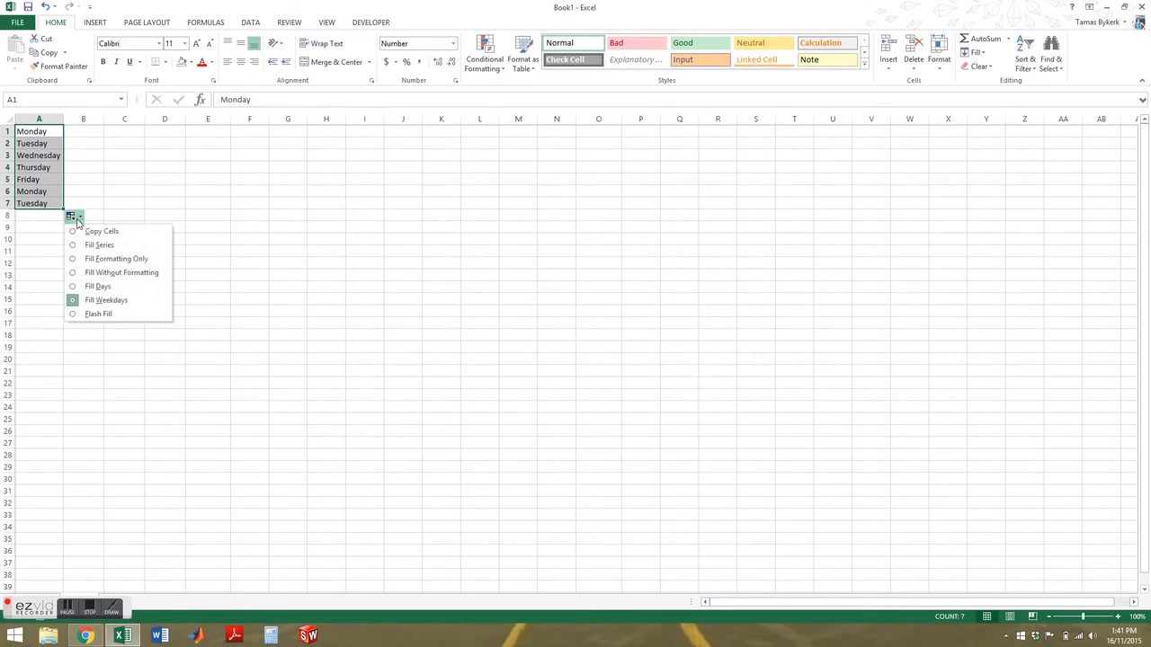
left_click(98, 287)
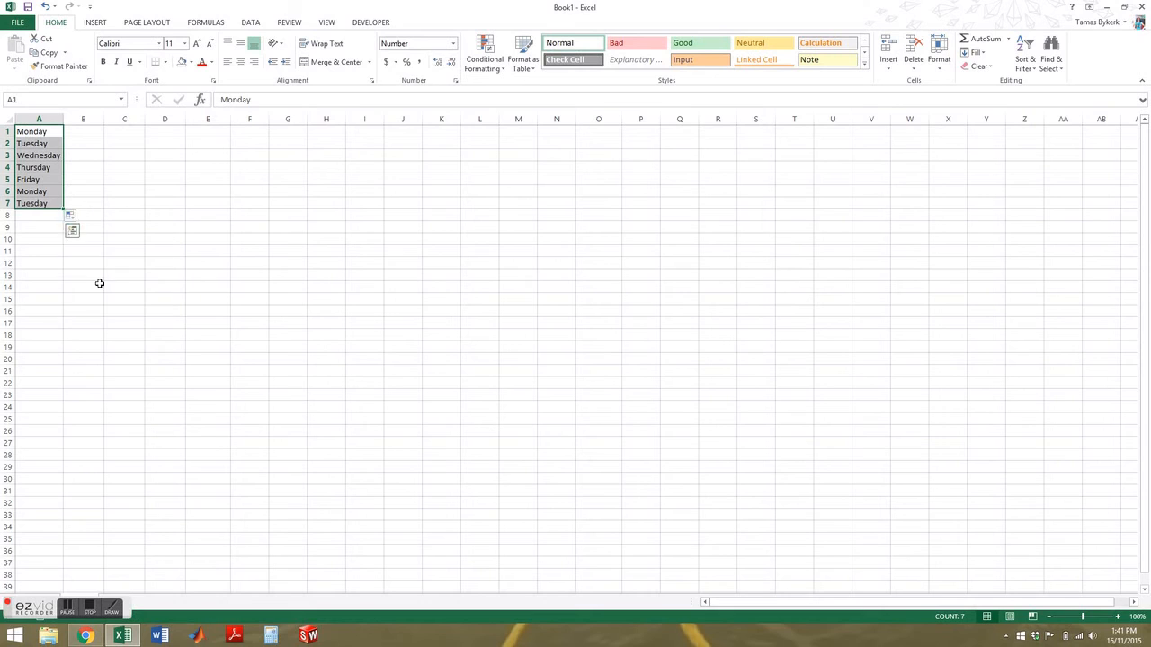
Step: Enter January in C1 and fill months down to July in C7
left_click(124, 134)
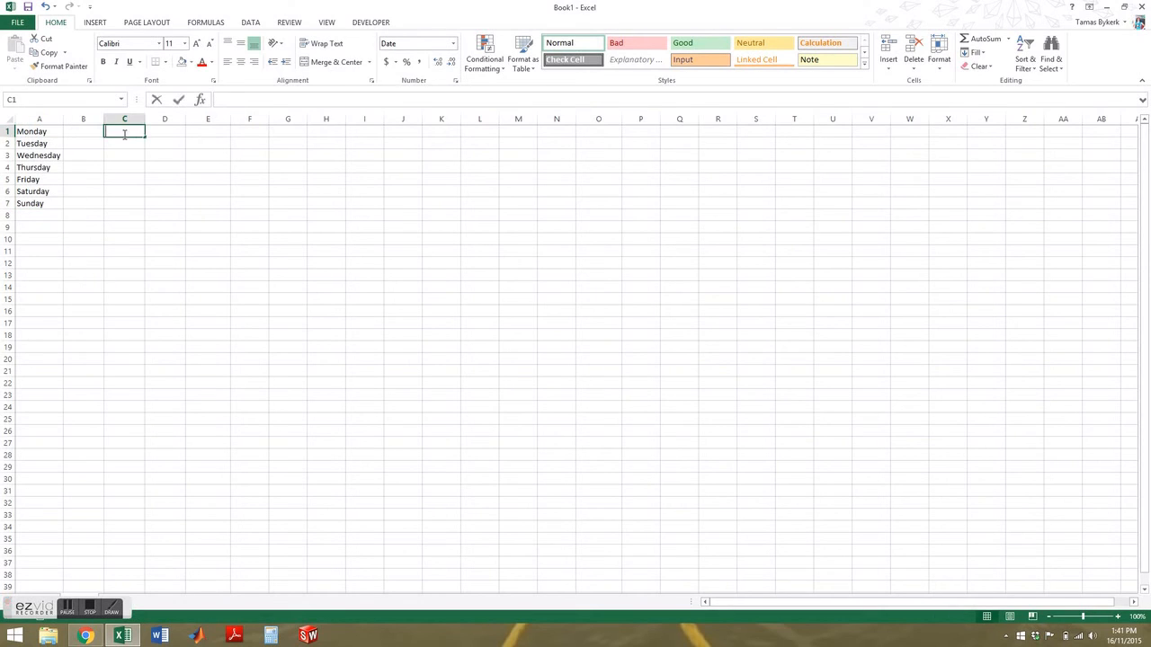
type("Januart")
key("BackSpace")
type("y")
key("Return")
left_click(124, 134)
left_click_drag(144, 136, 147, 205)
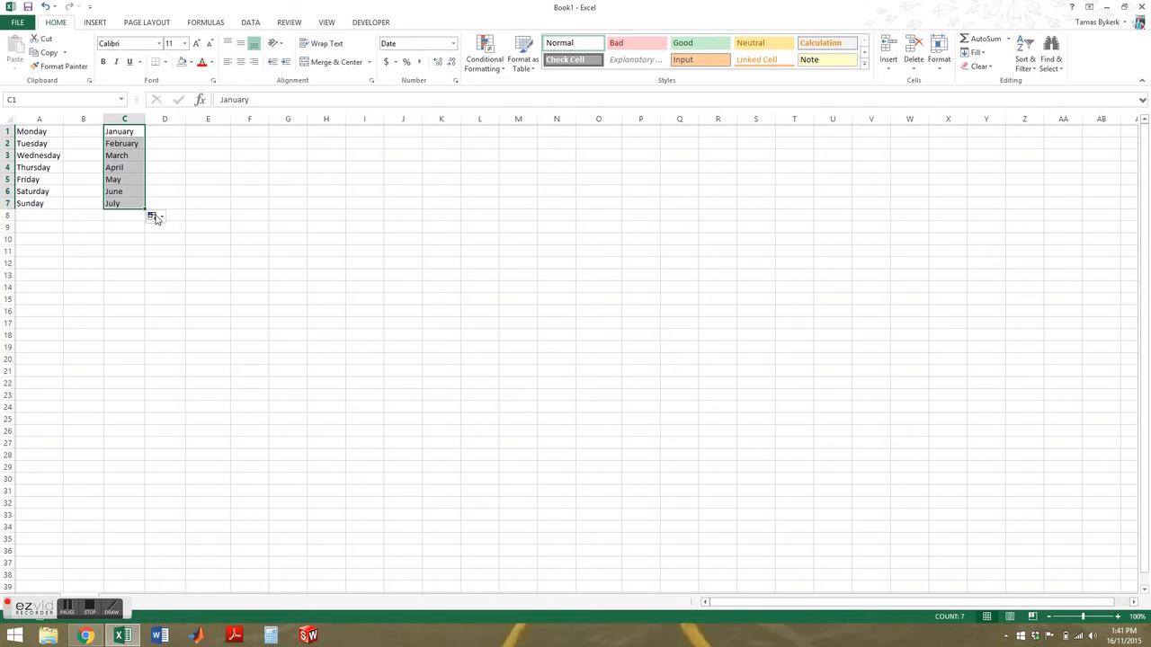
left_click(153, 216)
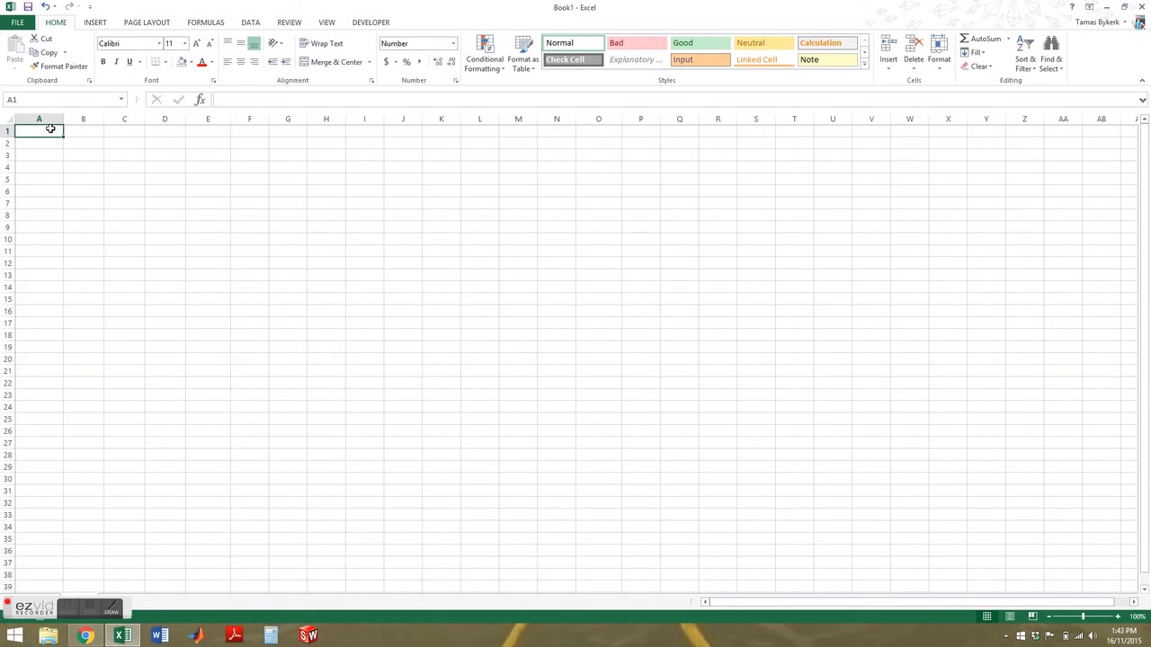
Step: Enter three first names in A1:A3 and their matching last names in B1:B3
type("john")
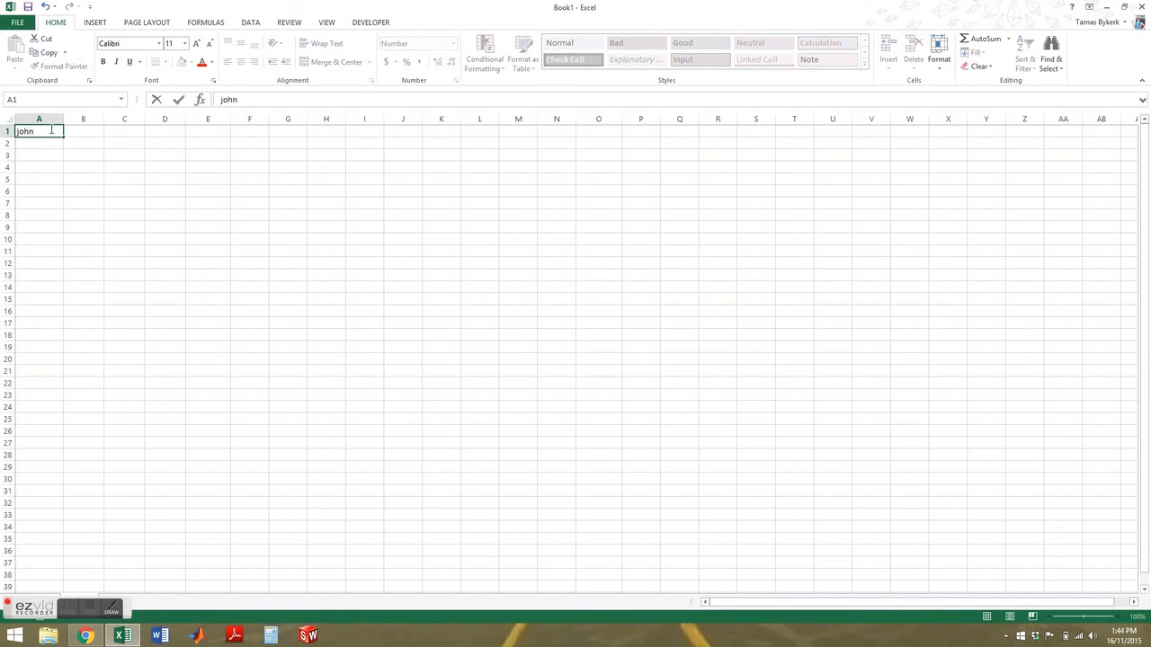
key("Tab")
type("smith")
key("Return")
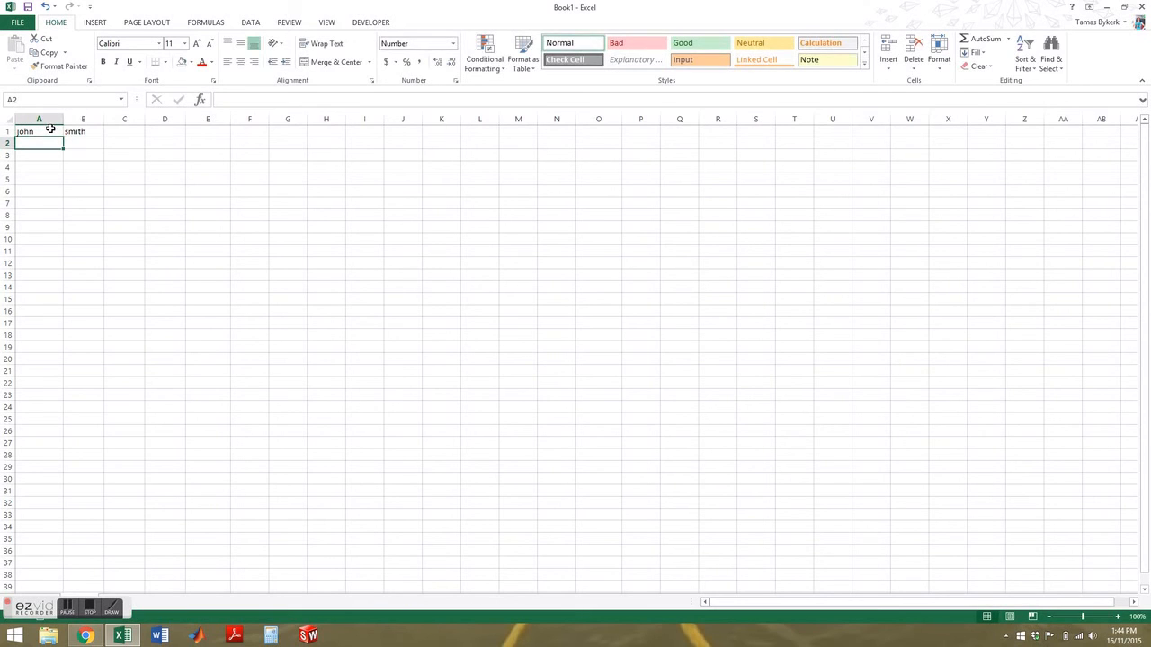
type("Jqa")
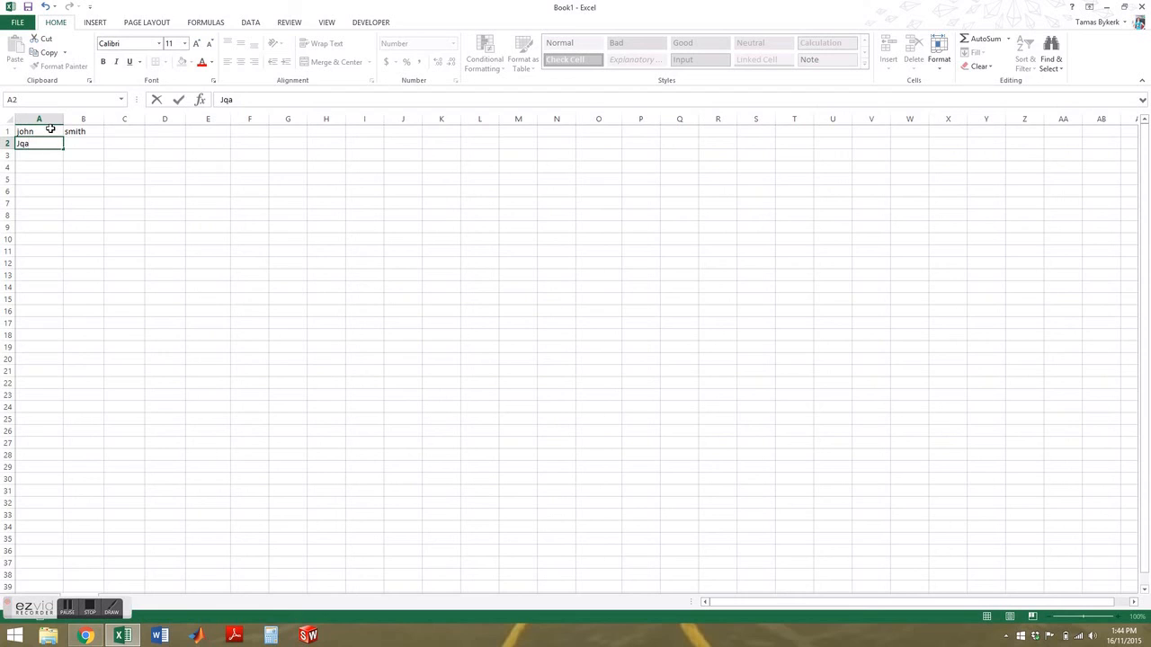
type("mES")
key("Tab")
type("Cone")
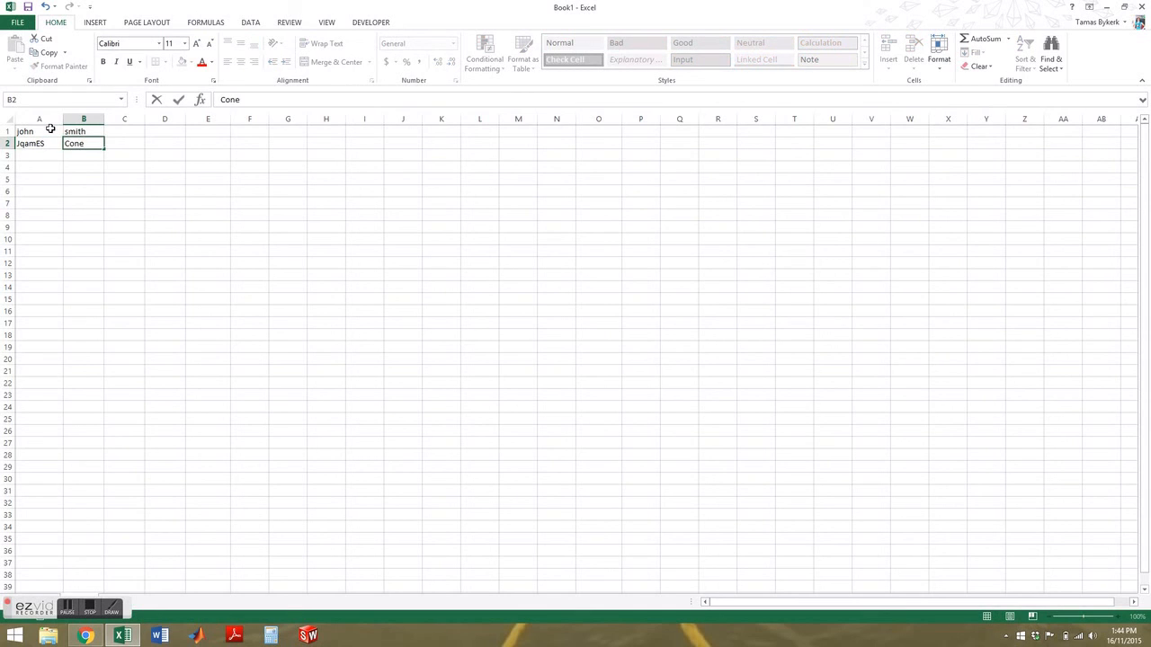
key("Return")
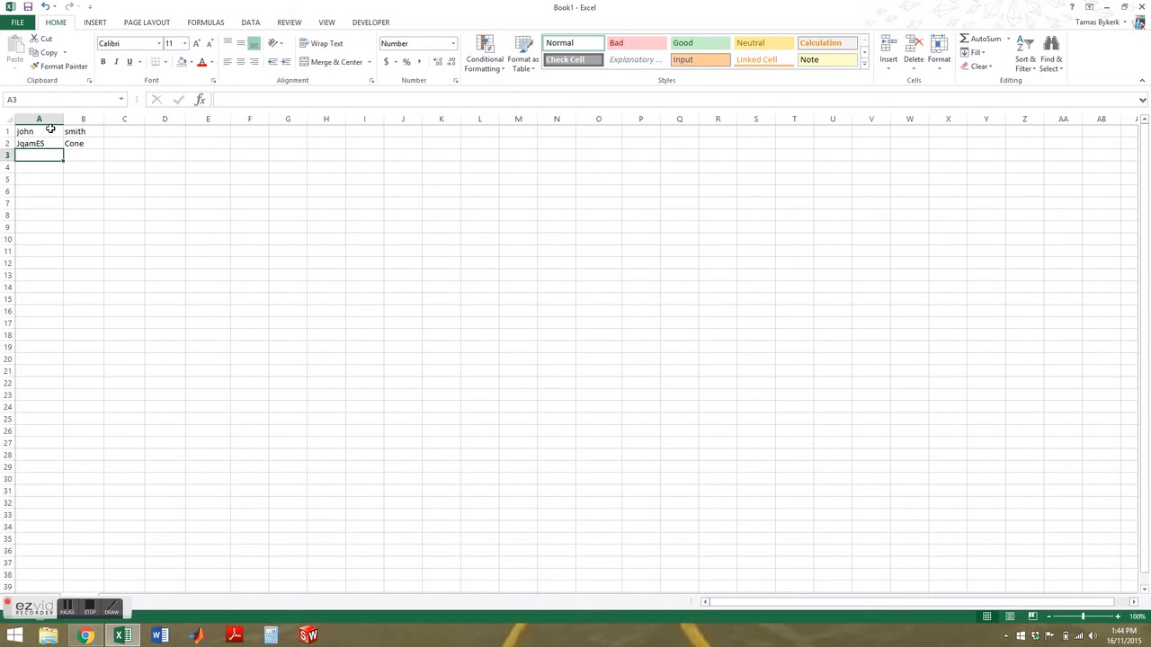
type("Jac")
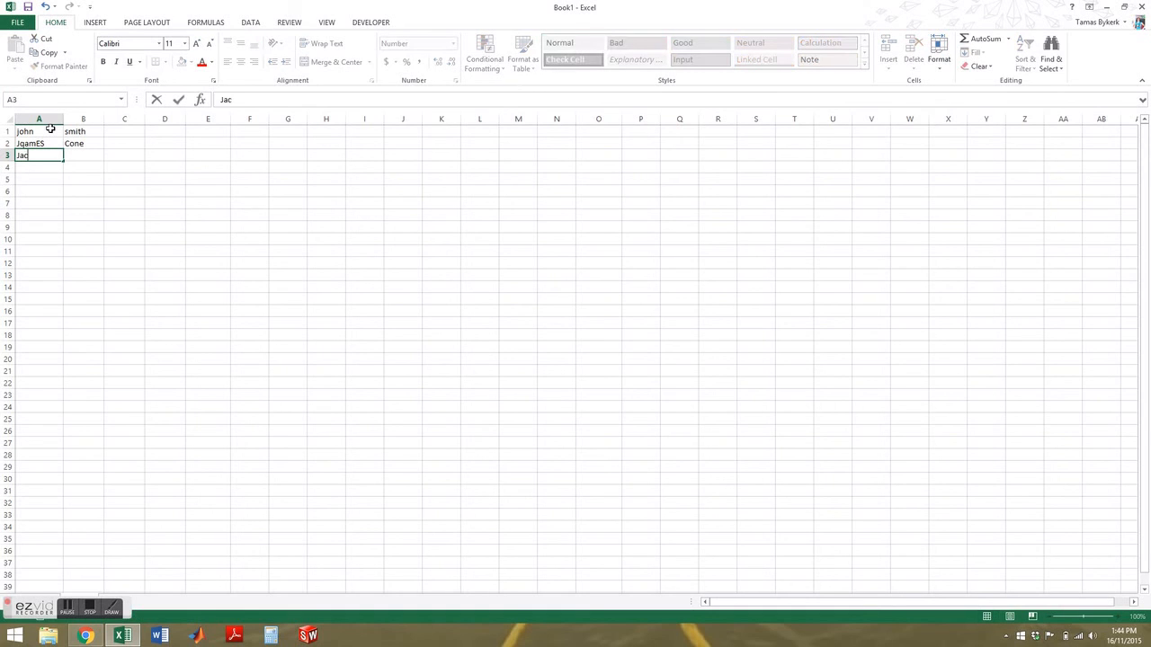
type("k")
key("Tab")
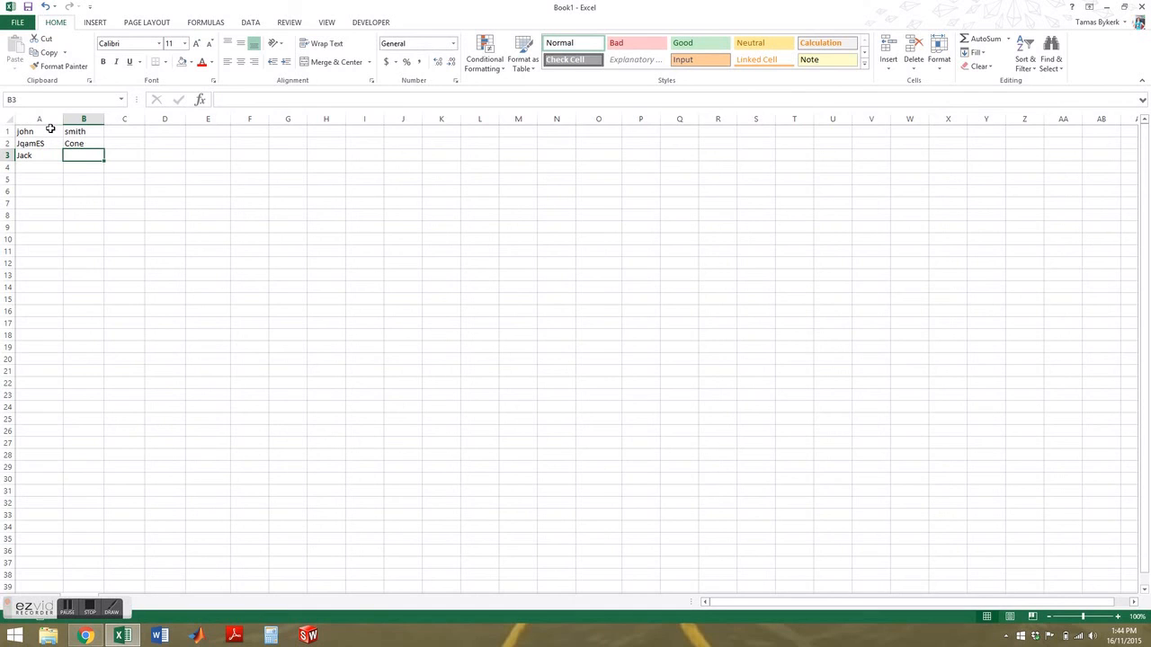
type("commy")
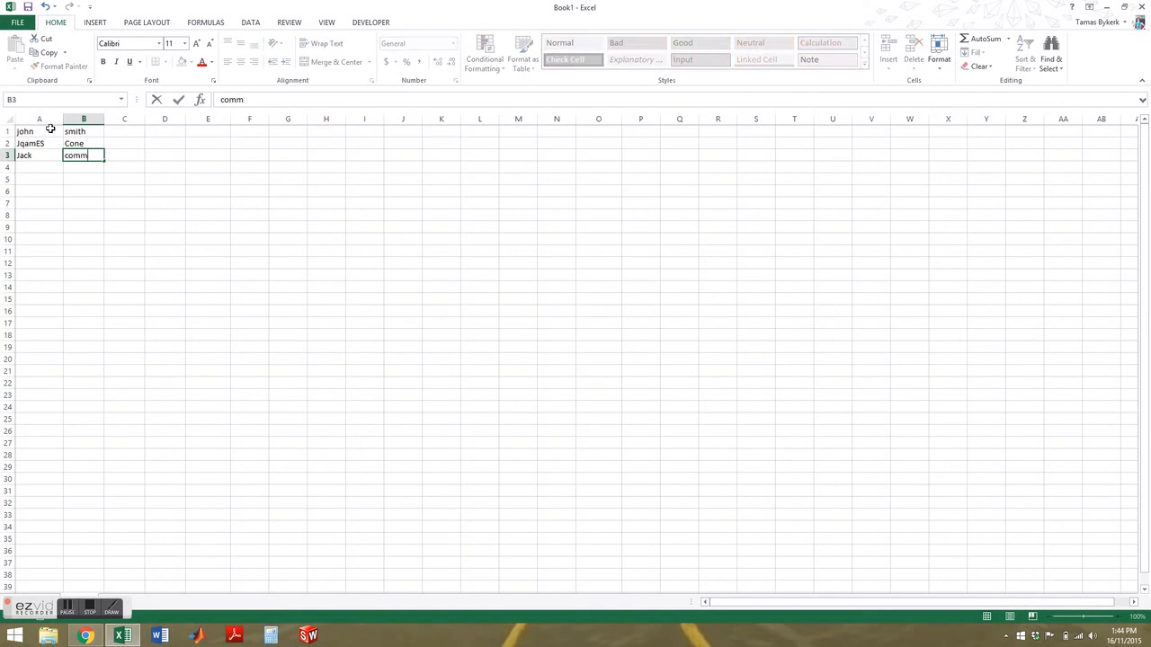
key("Tab")
Step: Type the first row's combined full name into C1
key("Up")
key("Up")
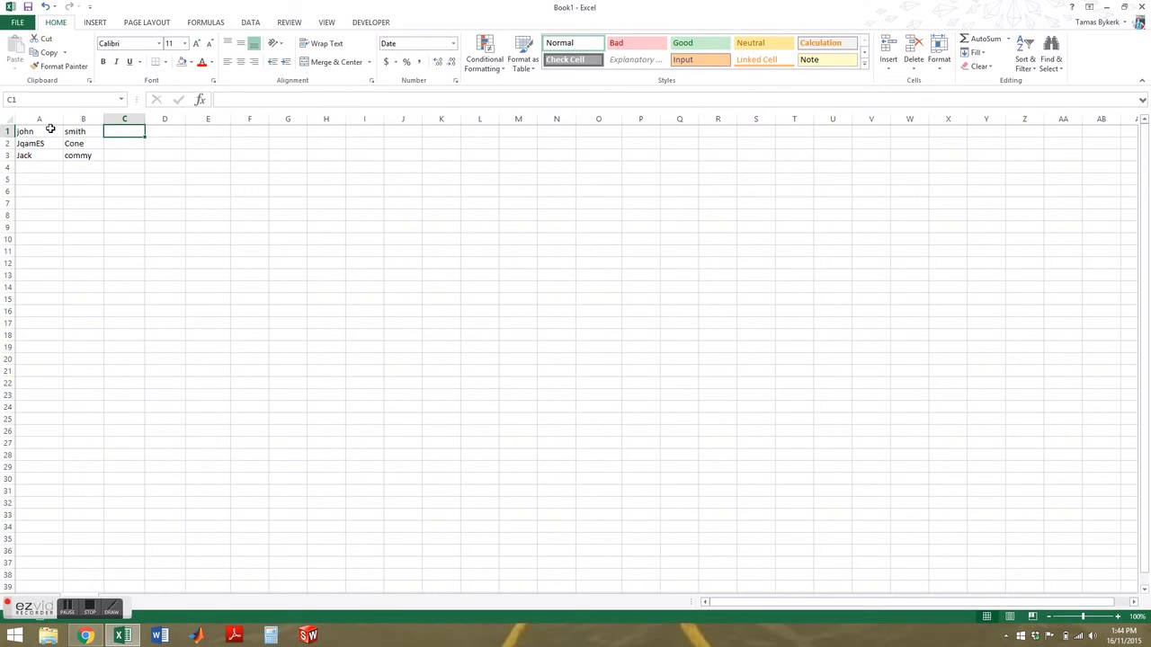
type("John Smith")
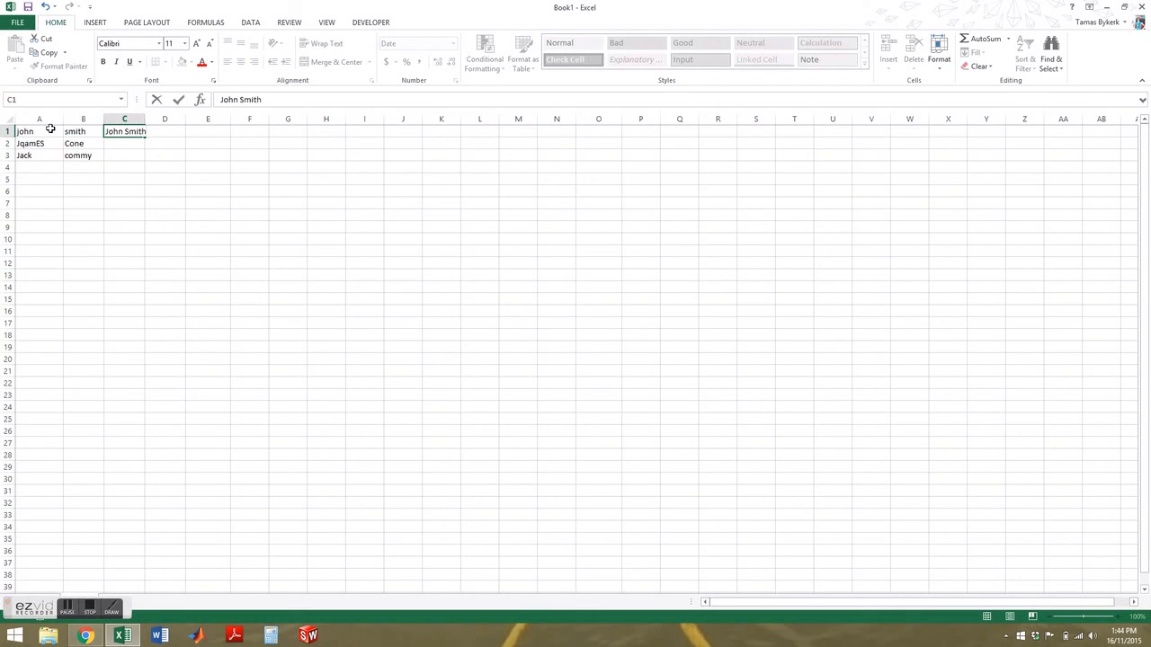
key("Return")
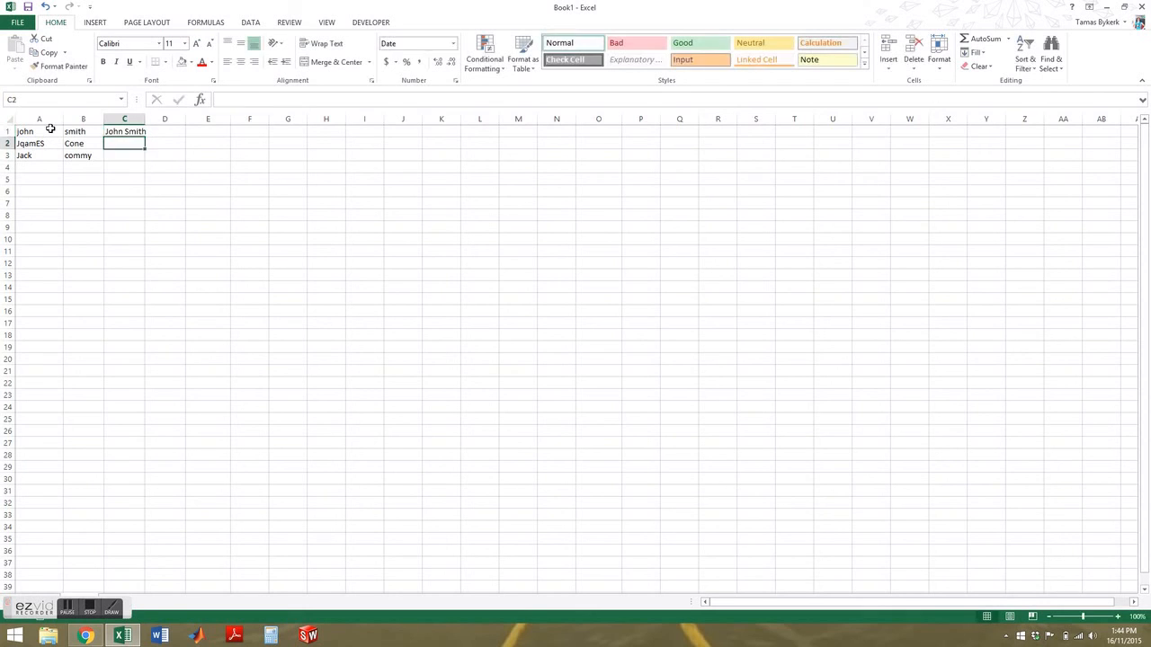
Step: Extend C1 to C3, Flash Fill the combined full names, and autofit column C
left_click(126, 130)
left_click_drag(143, 135, 145, 161)
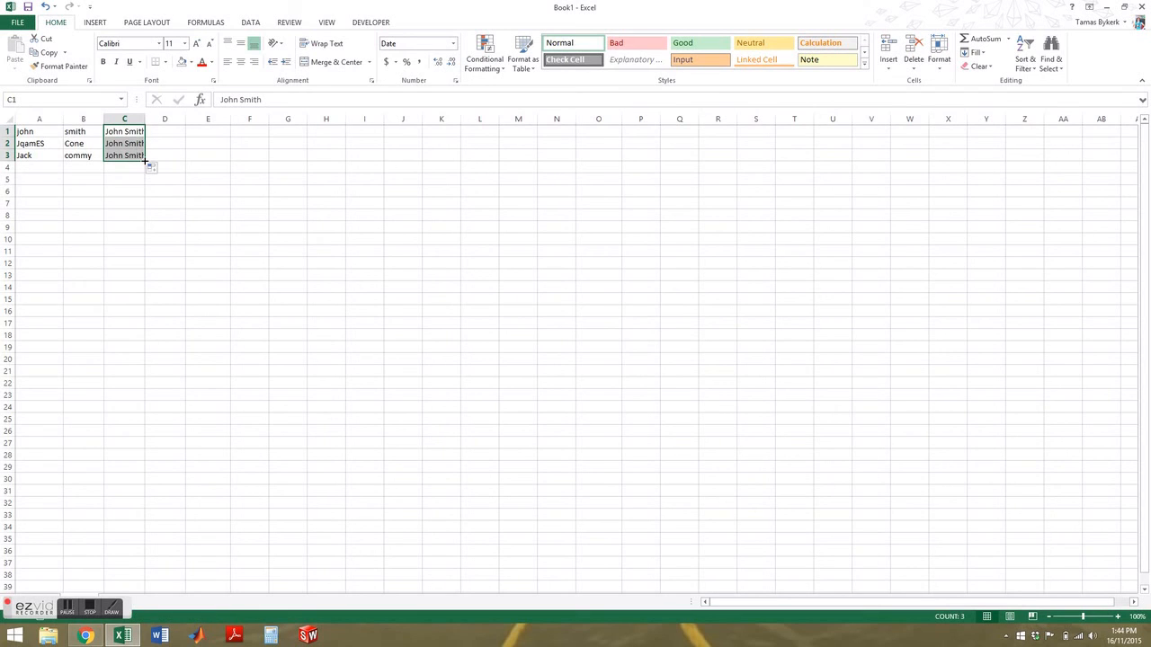
left_click(154, 170)
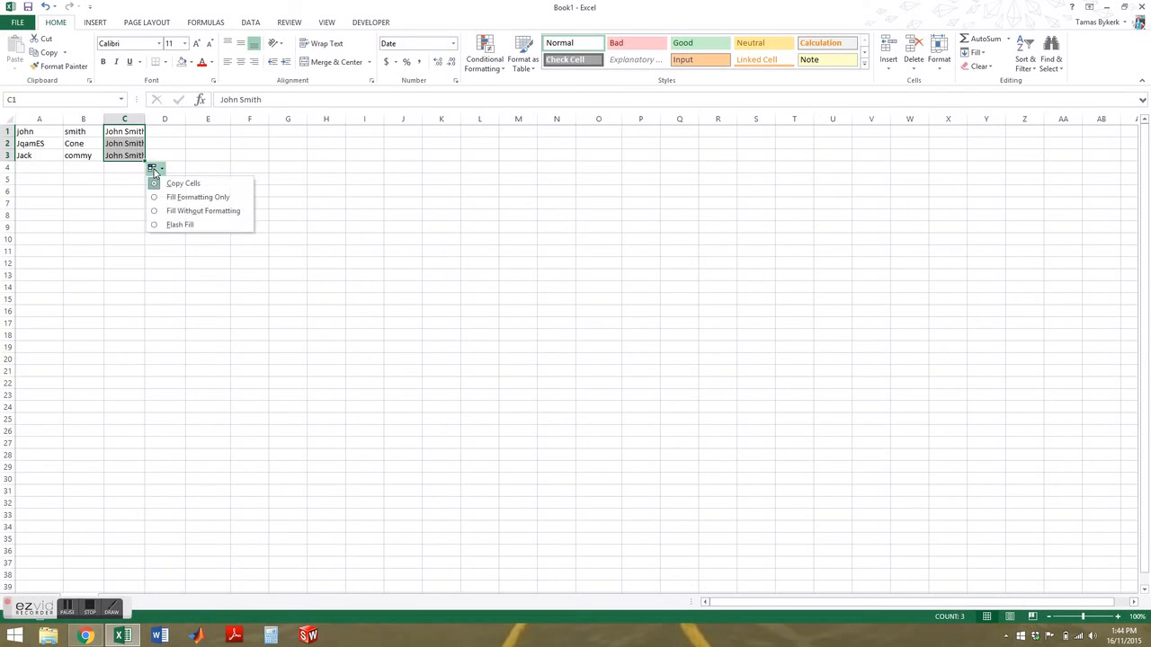
left_click(172, 226)
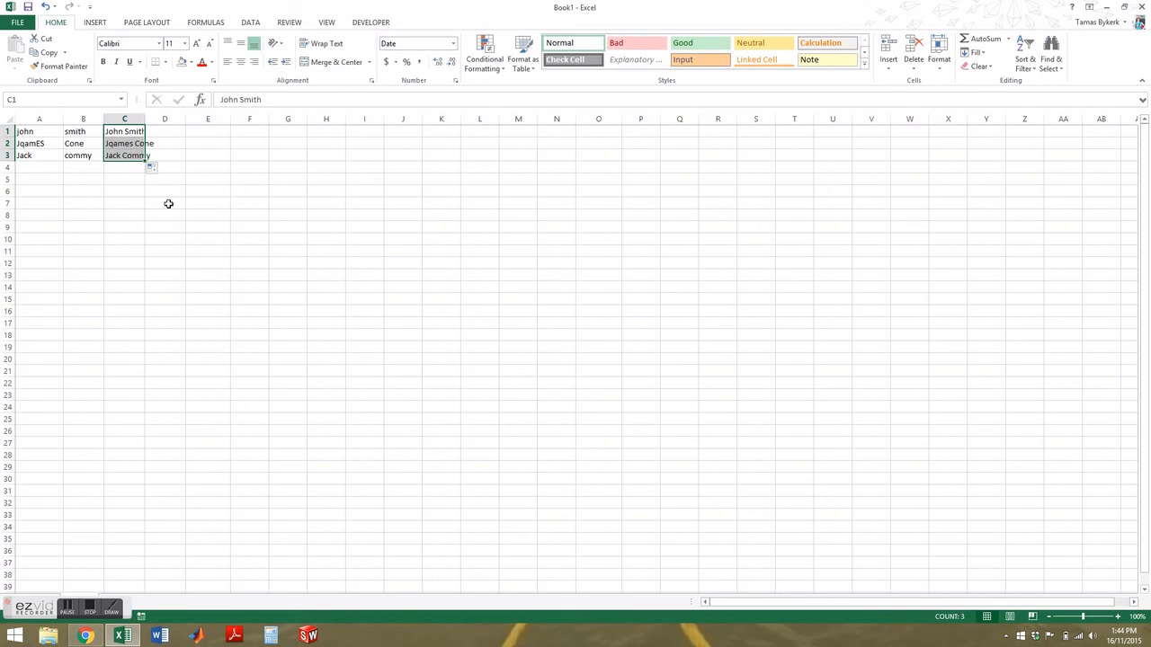
double_click(145, 118)
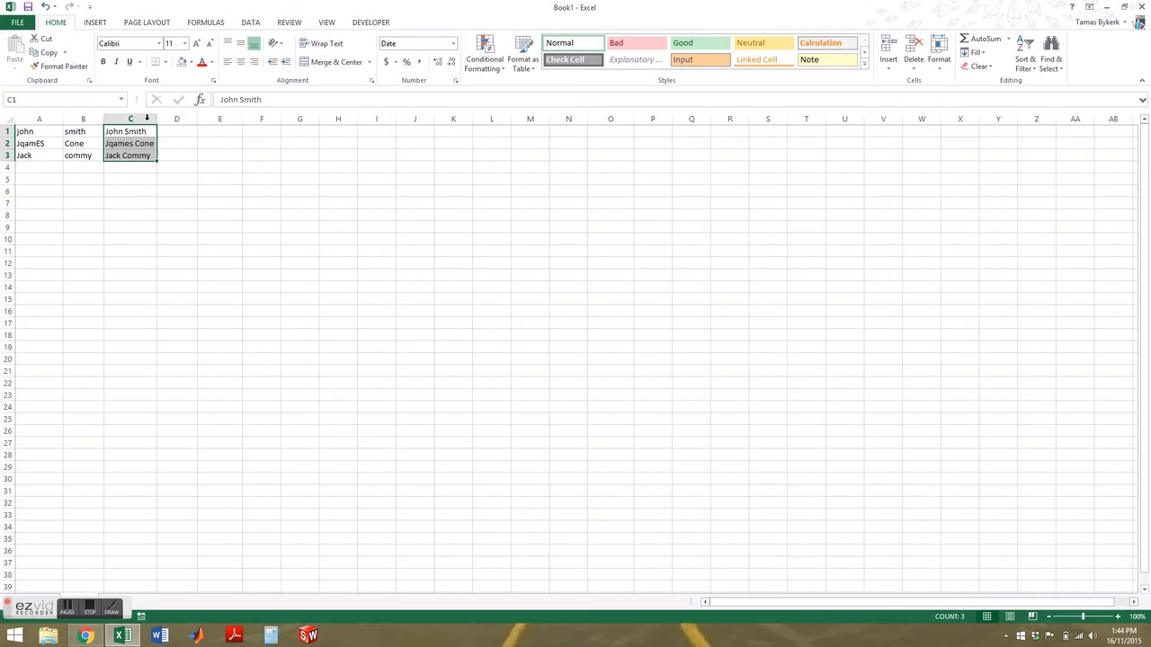